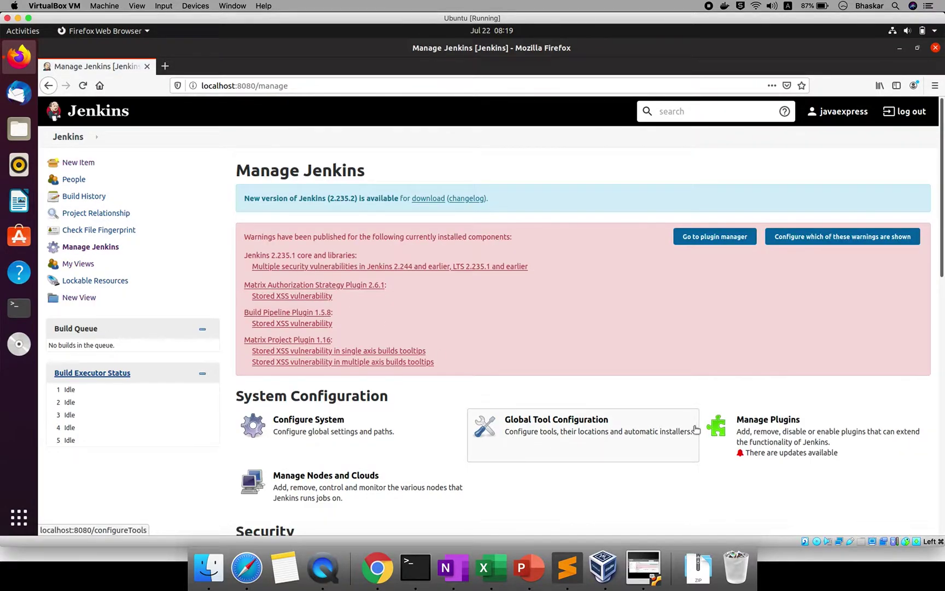
Step: Open the Jenkins plugin manager and filter the installed plugins by "Cloud"
{"action": "left_click", "coordinate": [783, 443]}
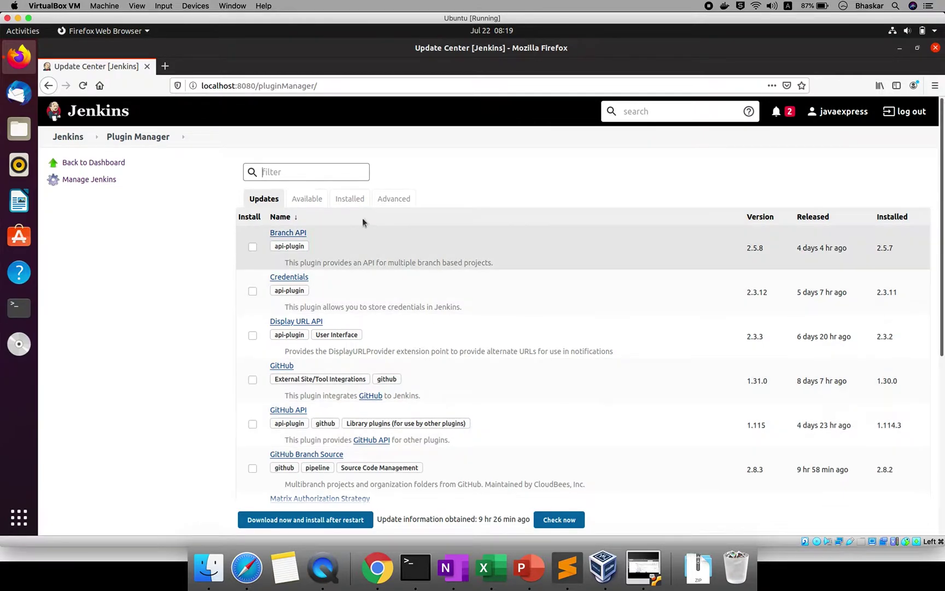
{"action": "left_click", "coordinate": [309, 200]}
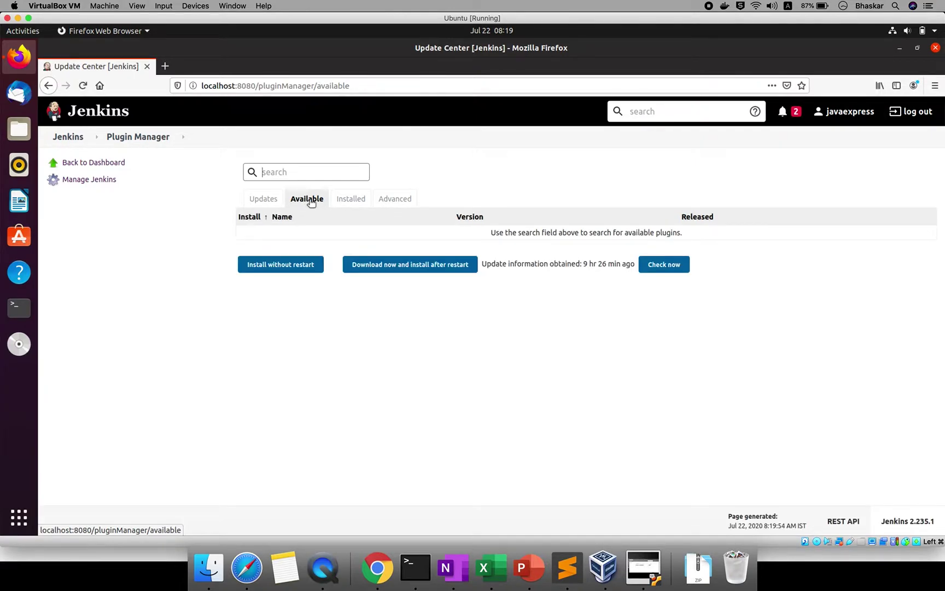
{"action": "left_click", "coordinate": [353, 200]}
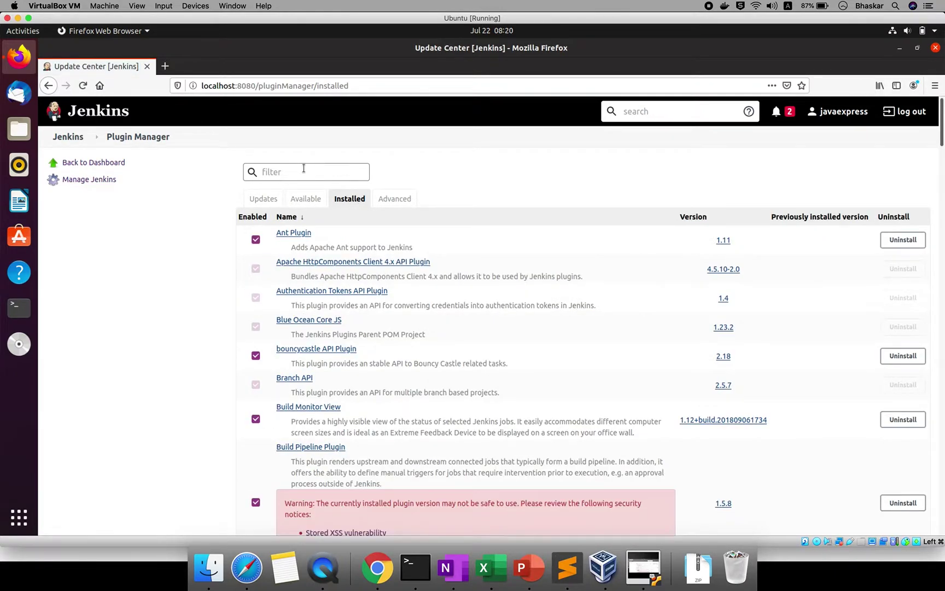
{"action": "type", "text": "Cloud"}
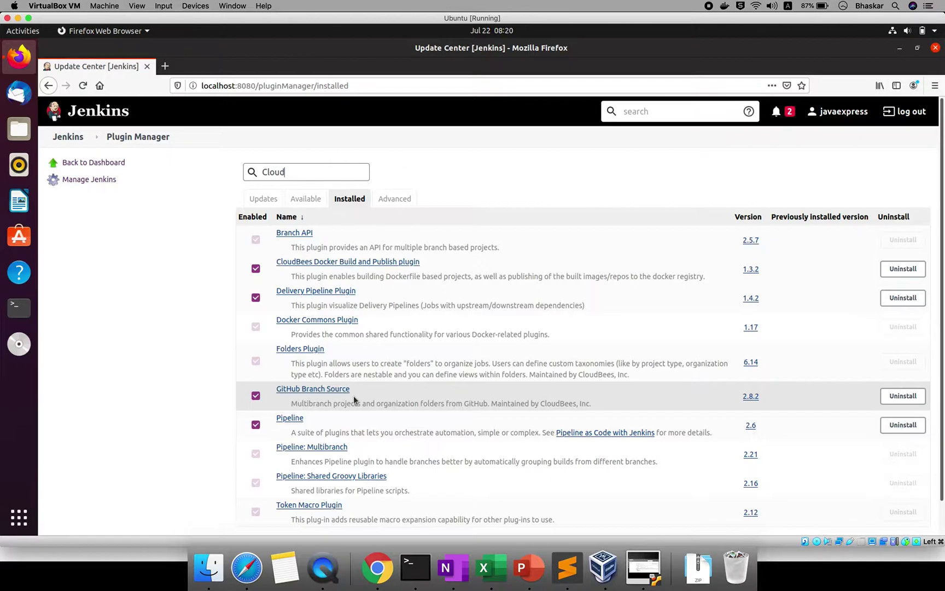
Step: Switch to Safari and examine the docker group command for the jenkins user in the jenkins-maven repository's README
{"action": "left_click", "coordinate": [377, 567]}
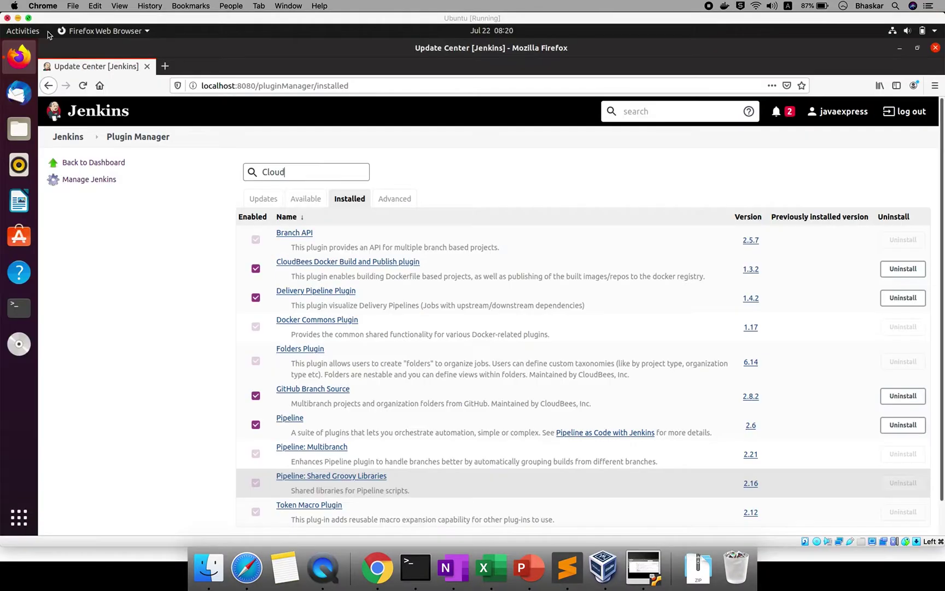
{"action": "left_click", "coordinate": [252, 567]}
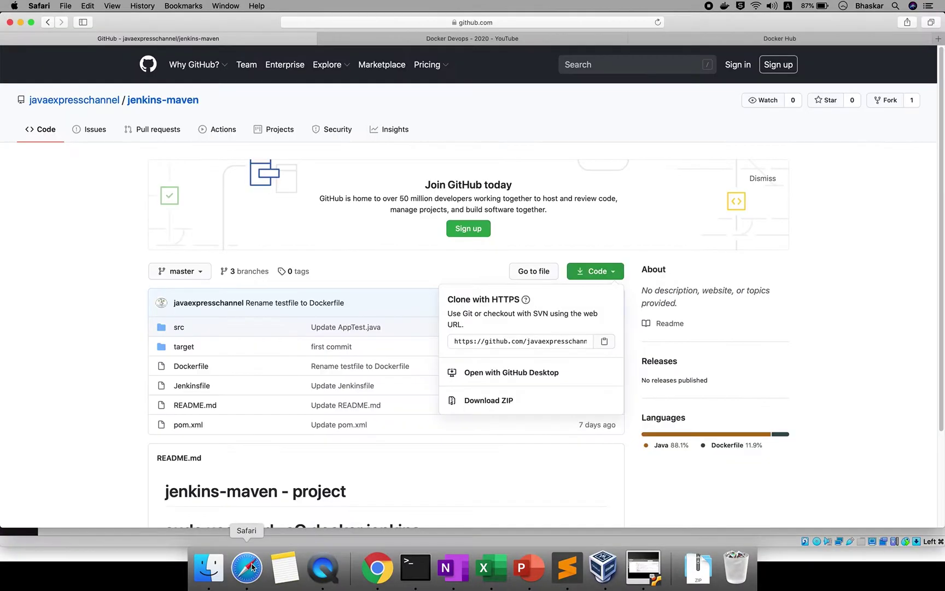
{"action": "left_click", "coordinate": [95, 422]}
{"action": "scroll", "coordinate": [95, 422], "scroll_direction": "down", "scroll_amount": 3}
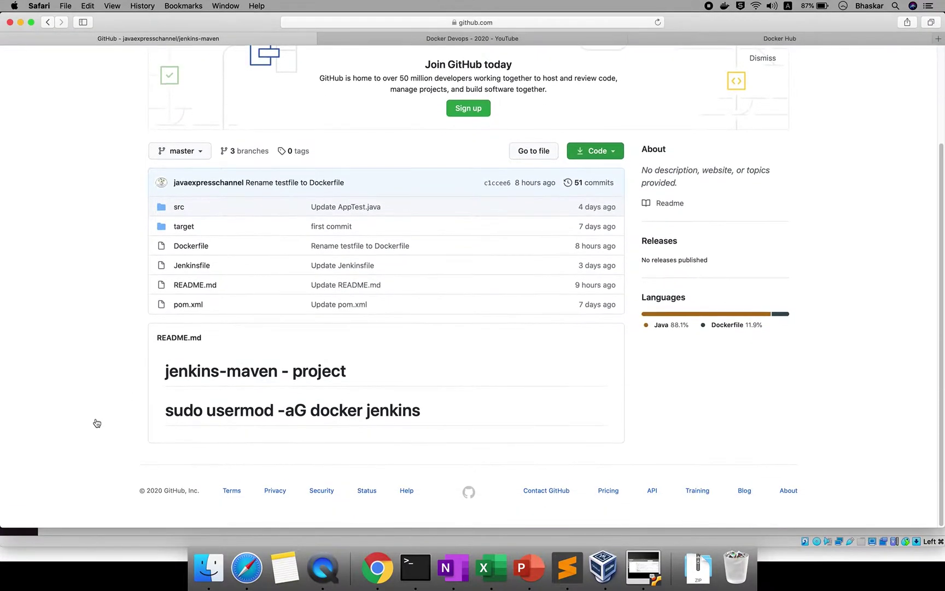
{"action": "double_click", "coordinate": [242, 414]}
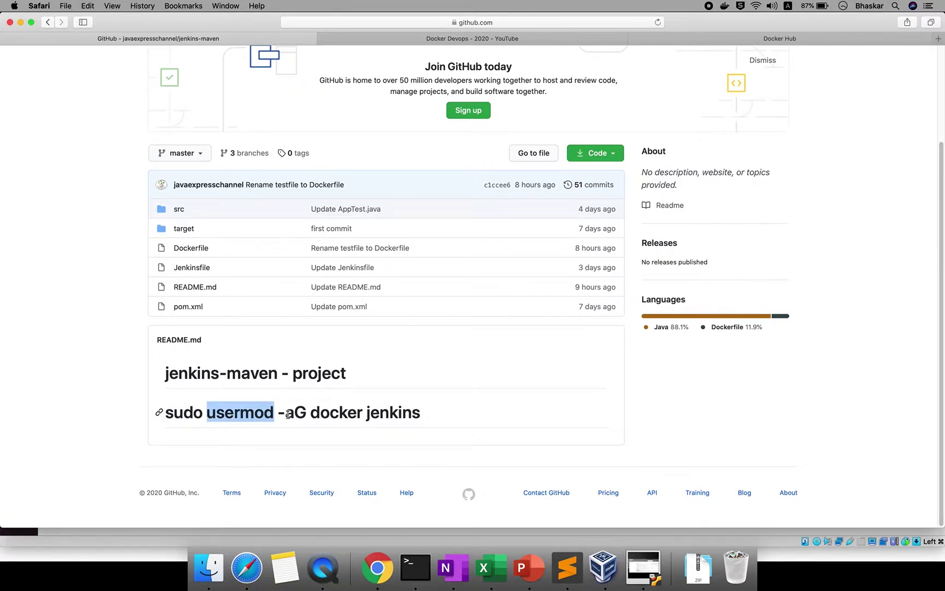
{"action": "double_click", "coordinate": [335, 415]}
{"action": "triple_click", "coordinate": [384, 416]}
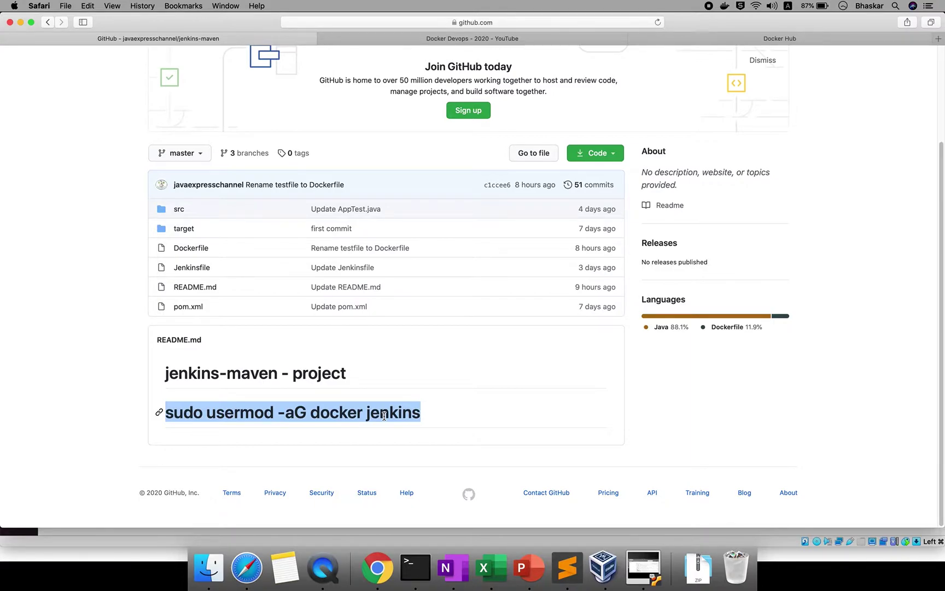
{"action": "double_click", "coordinate": [384, 415]}
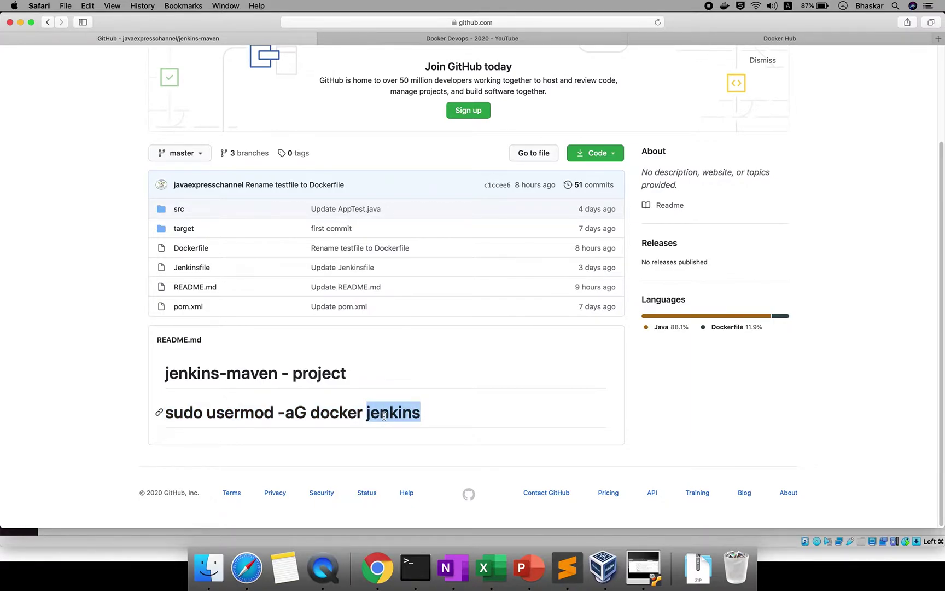
{"action": "double_click", "coordinate": [300, 412]}
{"action": "triple_click", "coordinate": [300, 412]}
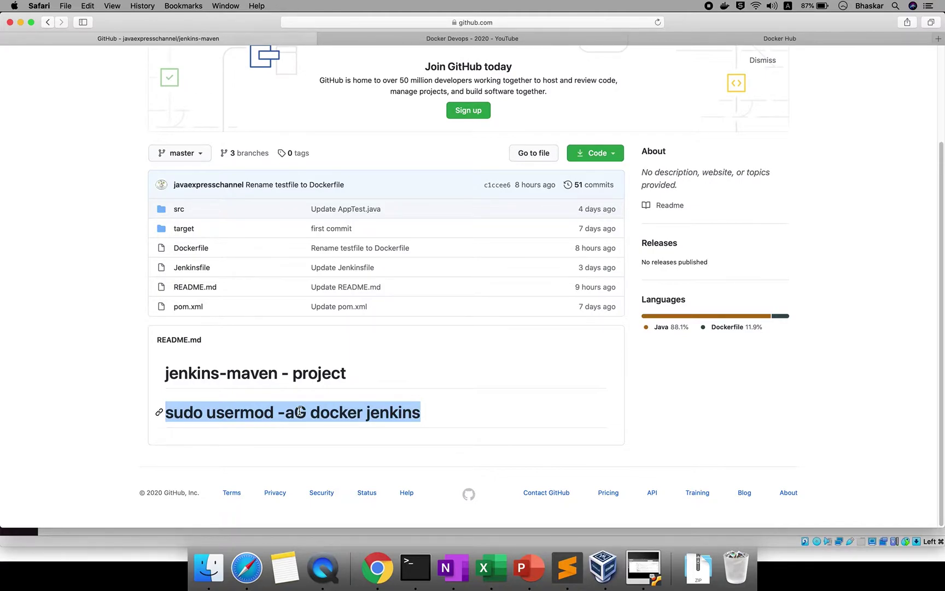
Step: Return to Jenkins in the Ubuntu virtual machine and start a new item of type Freestyle project
{"action": "left_click", "coordinate": [655, 585]}
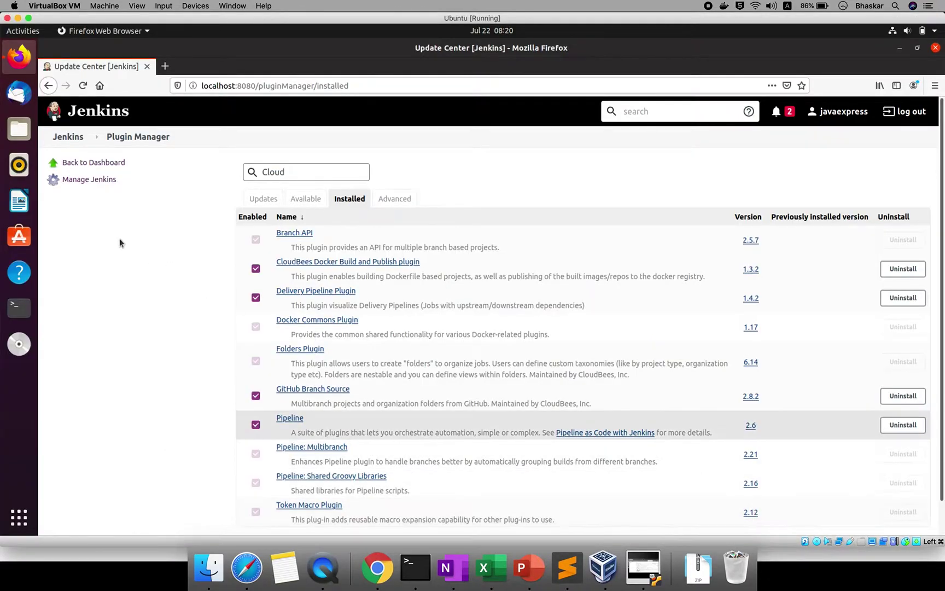
{"action": "left_click", "coordinate": [68, 137]}
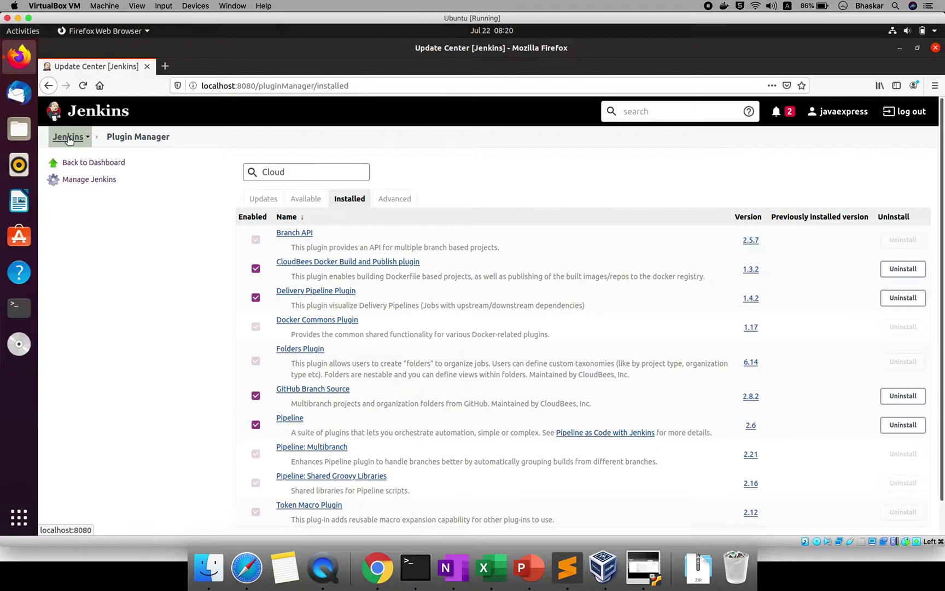
{"action": "left_click", "coordinate": [75, 164]}
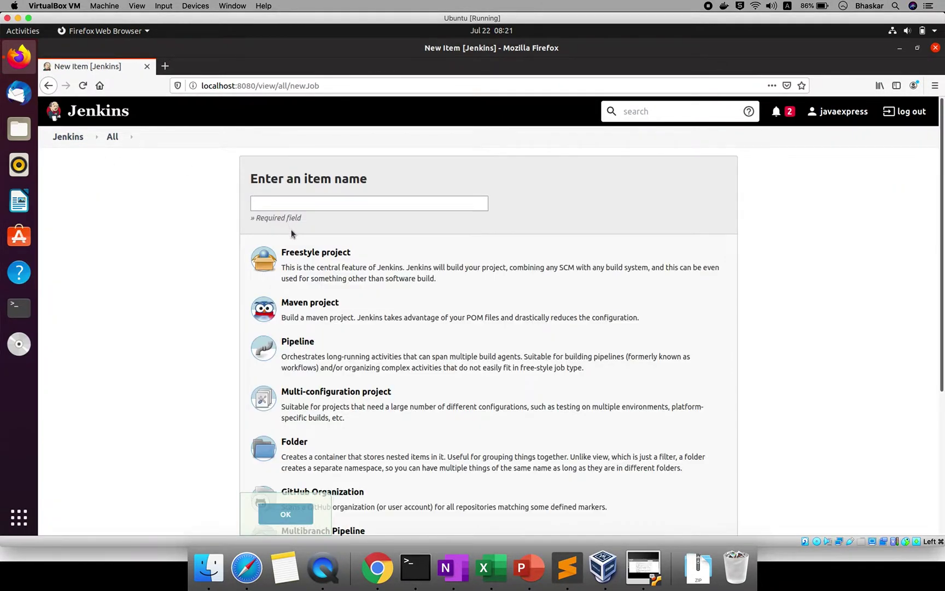
{"action": "left_click", "coordinate": [300, 252]}
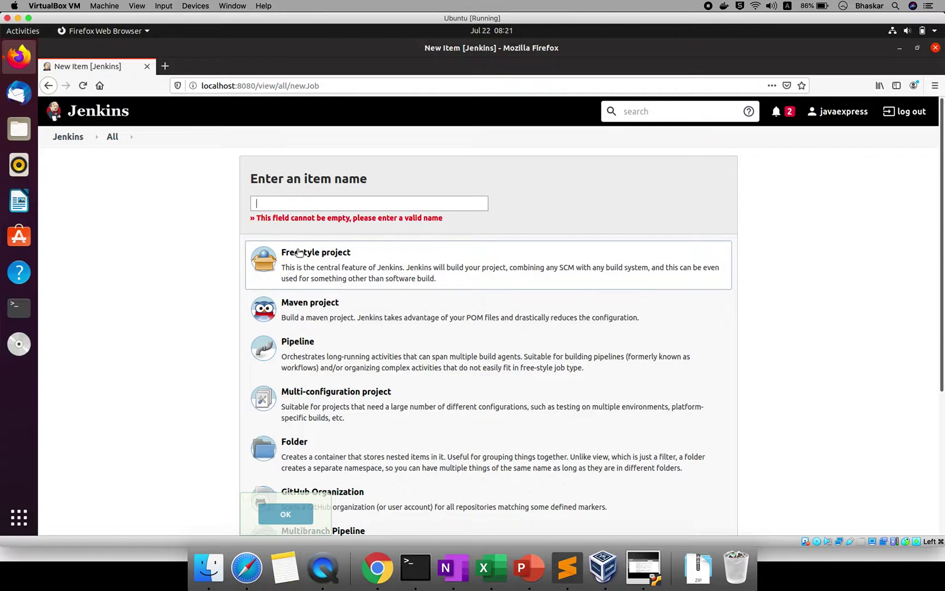
{"action": "left_click", "coordinate": [304, 198]}
{"action": "type", "text": "D"}
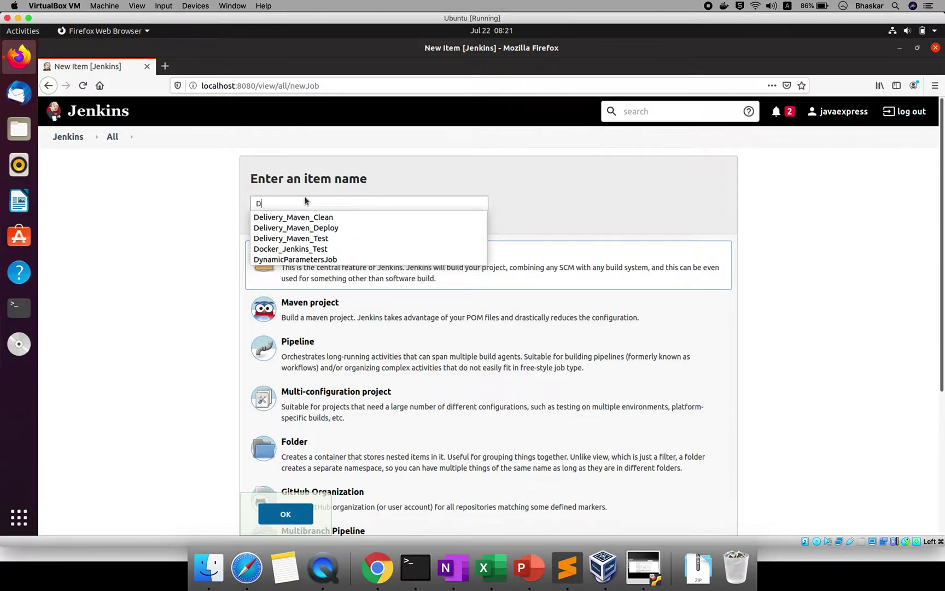
{"action": "type", "text": "ocke"}
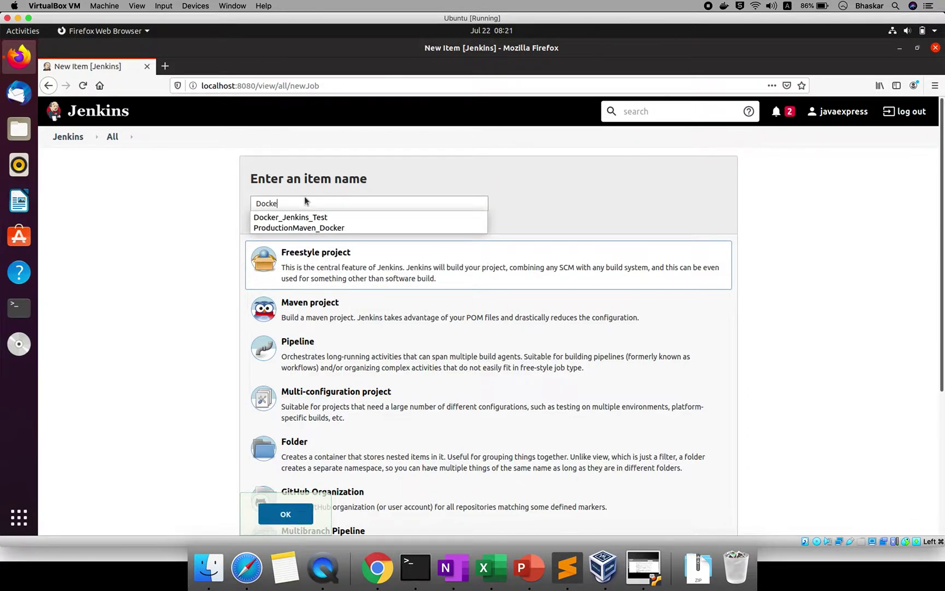
{"action": "key", "text": "ctrl+a"}
{"action": "key", "text": "BackSpace"}
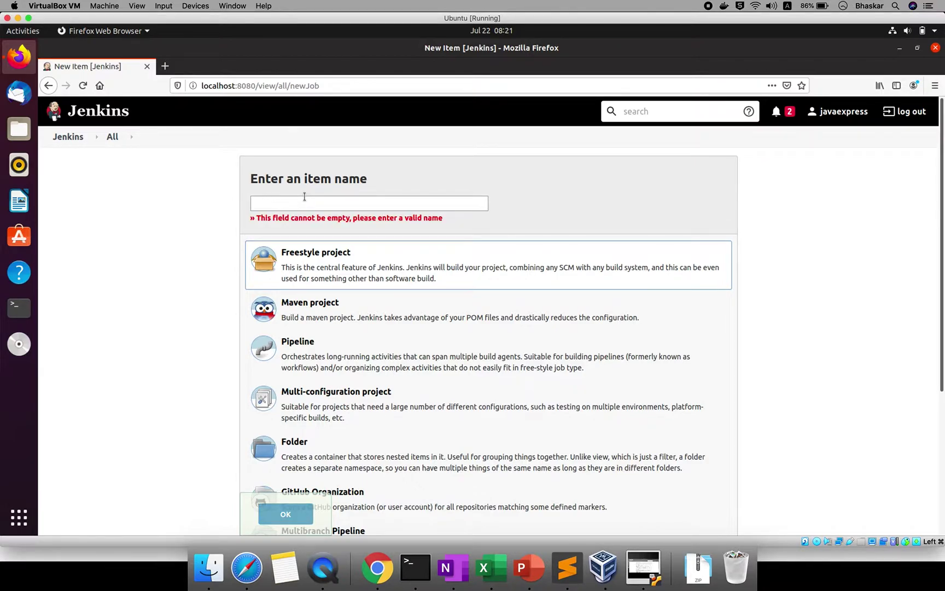
Step: Name the new freestyle project Maven_Docker-jenkins and create it
{"action": "type", "text": "Maven_"}
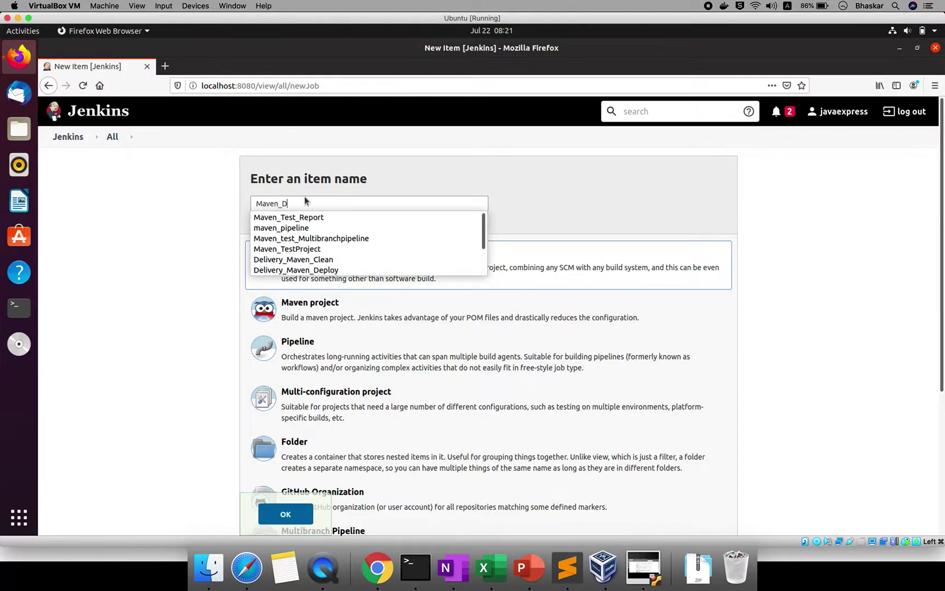
{"action": "type", "text": "Docker"}
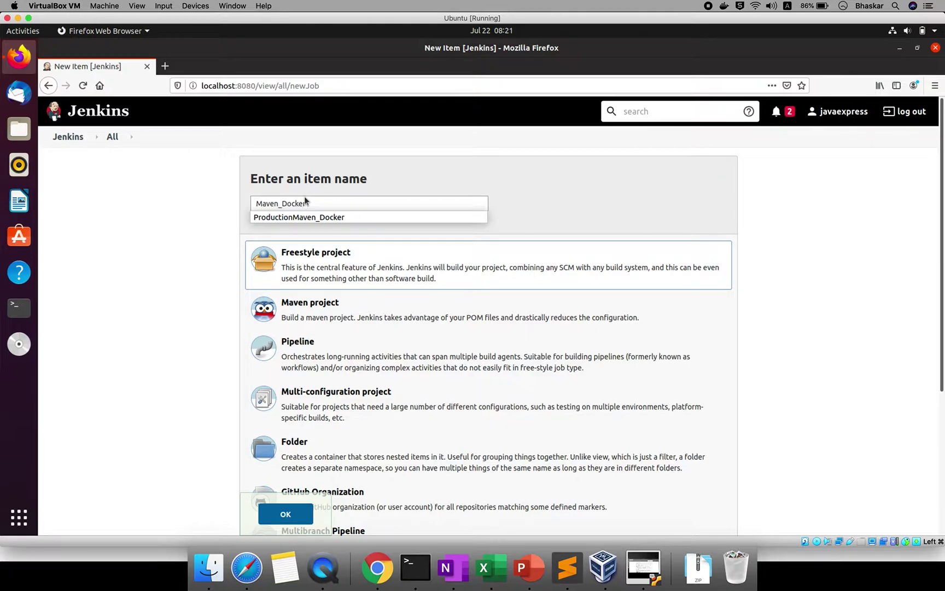
{"action": "type", "text": "-jenkins"}
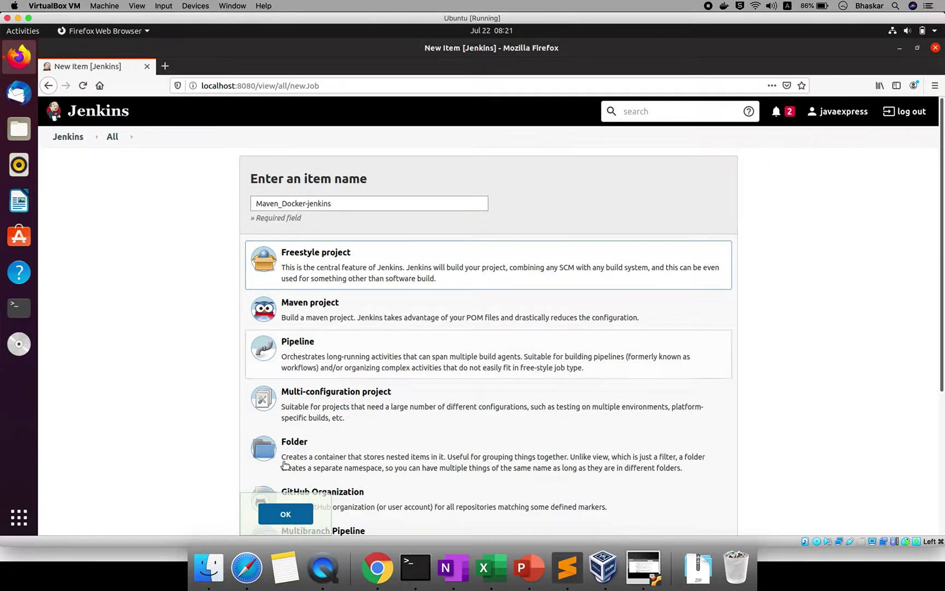
{"action": "left_click", "coordinate": [290, 509]}
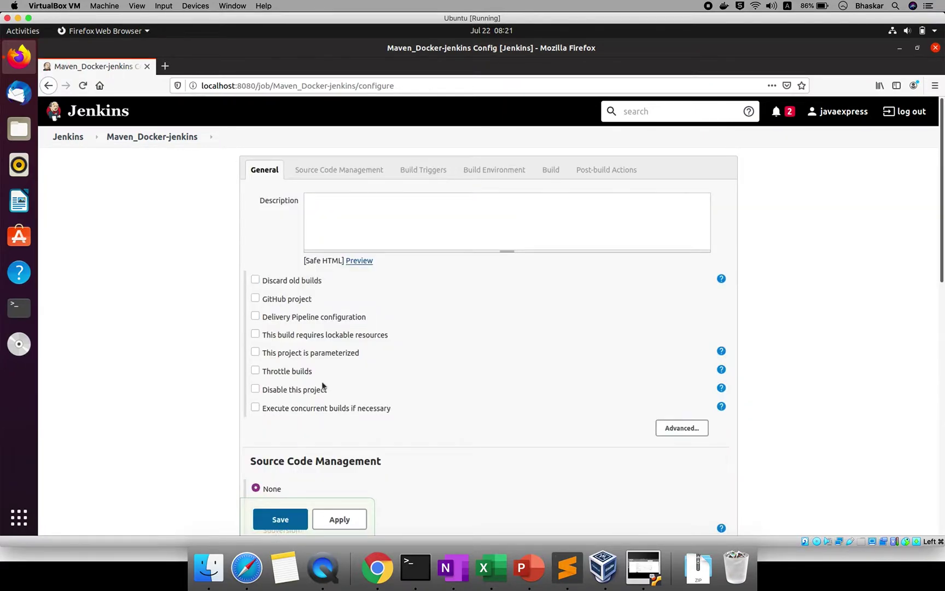
{"action": "left_click", "coordinate": [361, 168]}
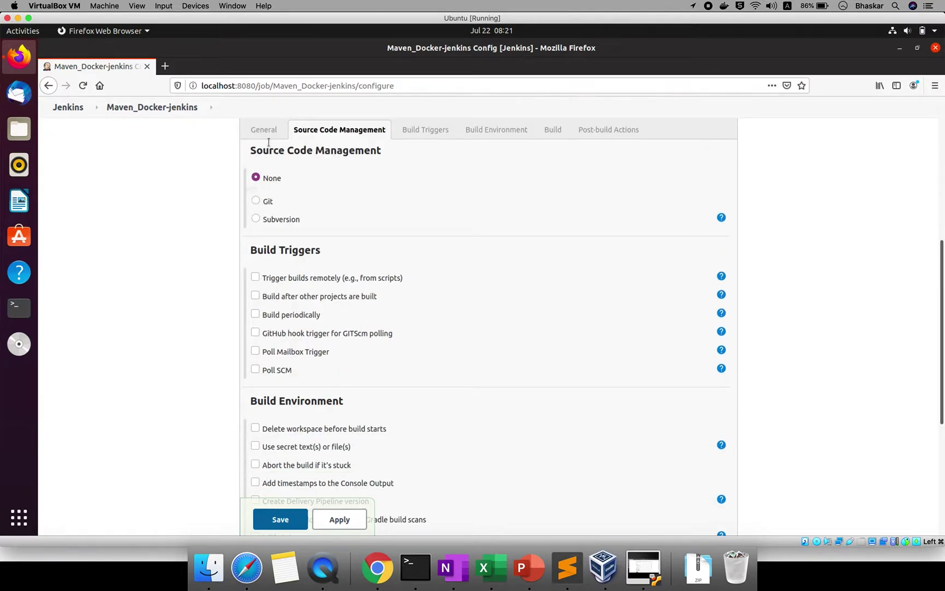
{"action": "left_click", "coordinate": [266, 131]}
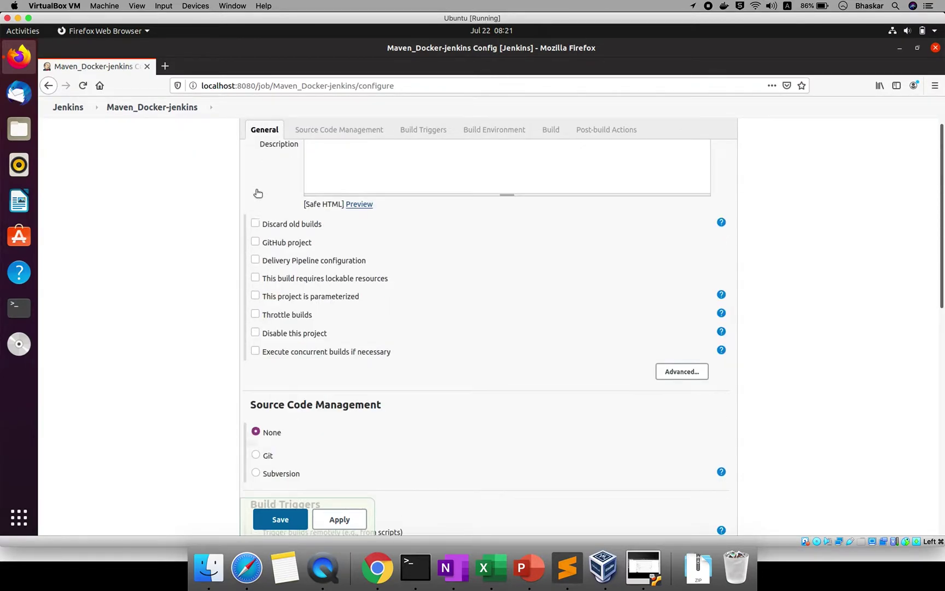
{"action": "left_click", "coordinate": [255, 241]}
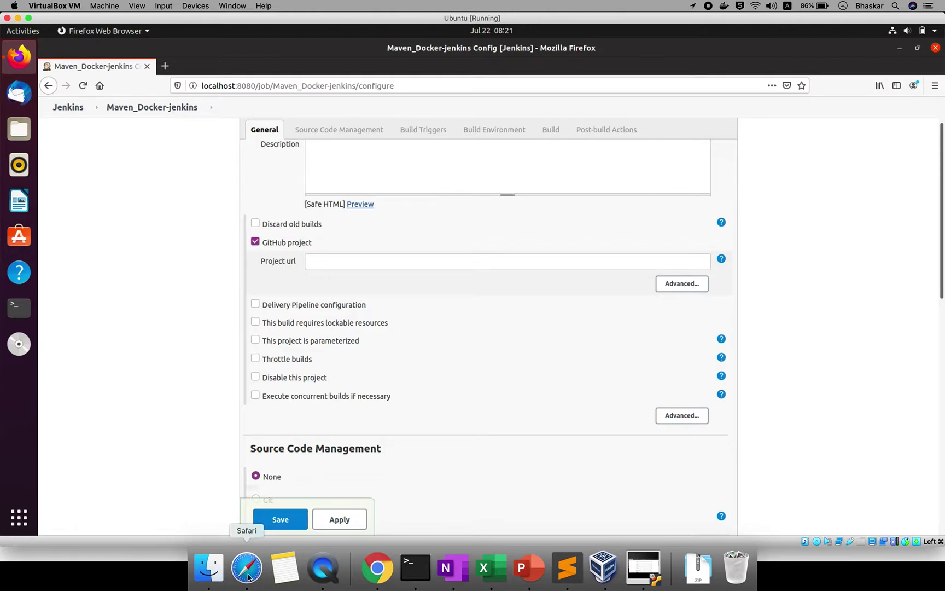
{"action": "left_click", "coordinate": [248, 569]}
{"action": "left_click", "coordinate": [365, 23]}
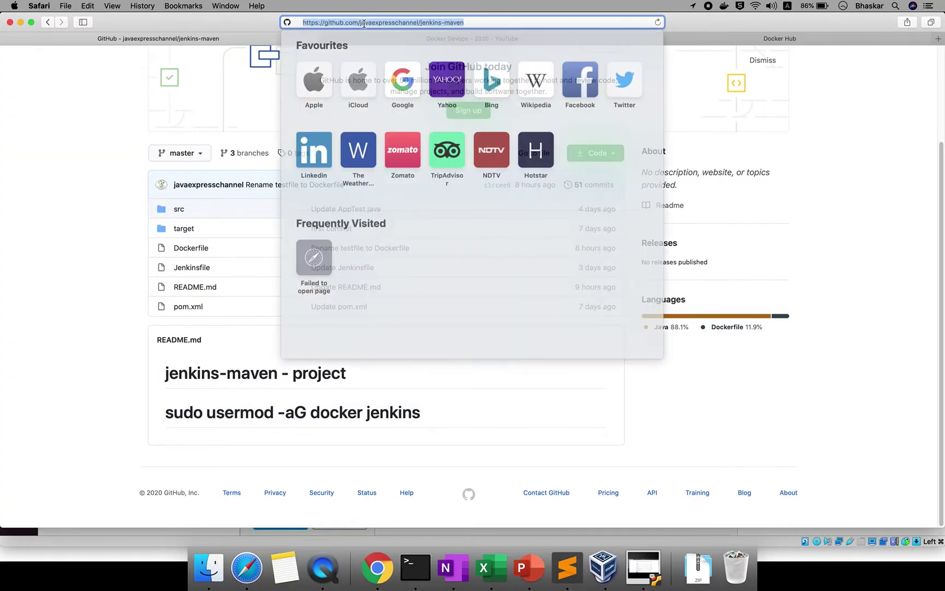
{"action": "right_click", "coordinate": [366, 23]}
{"action": "left_click", "coordinate": [385, 40]}
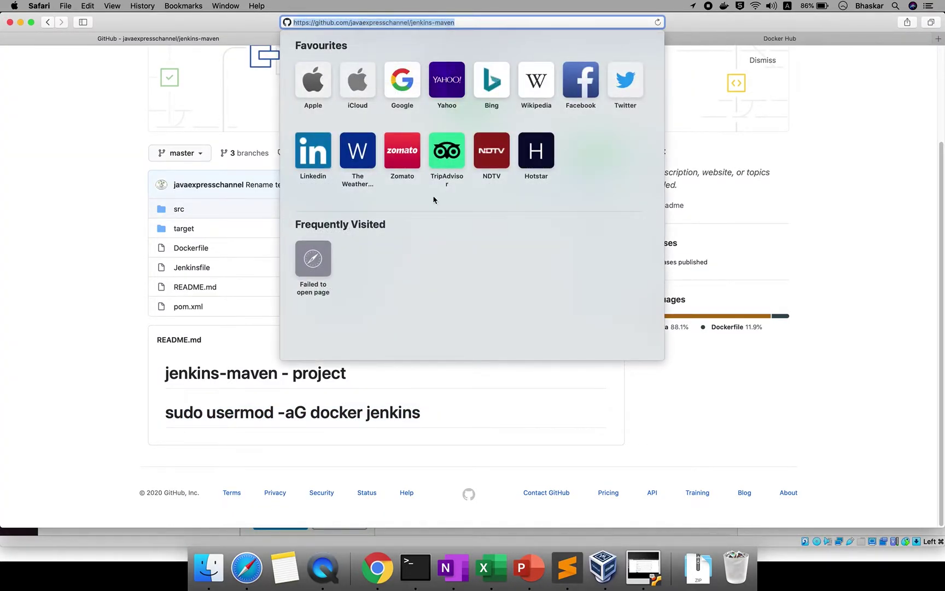
{"action": "left_click", "coordinate": [651, 569]}
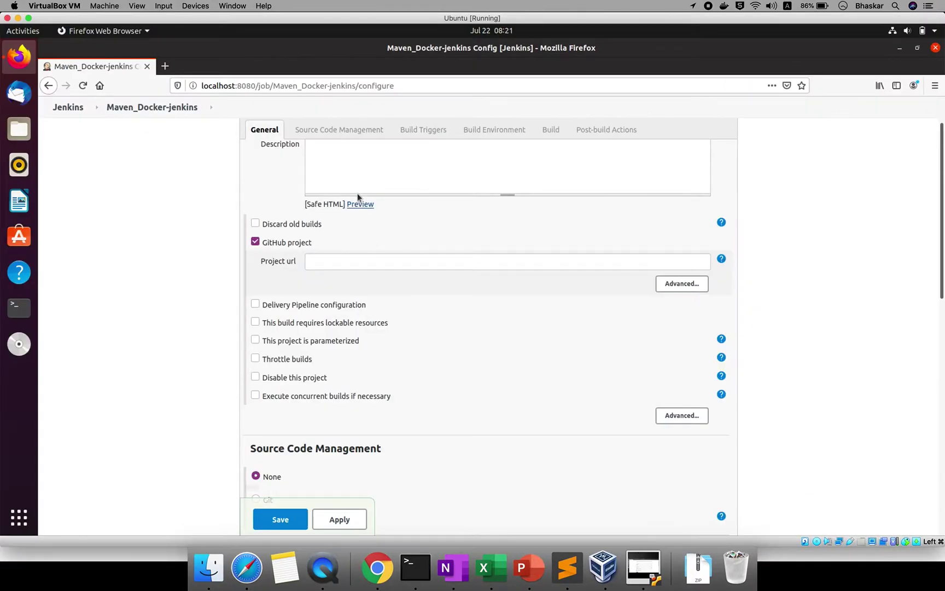
{"action": "right_click", "coordinate": [362, 263]}
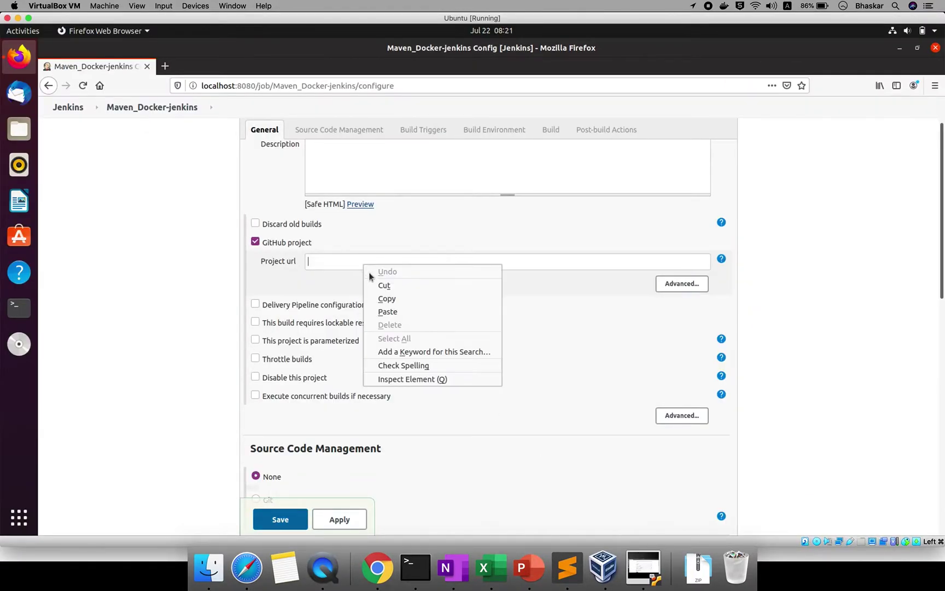
{"action": "left_click", "coordinate": [386, 310]}
Step: Set source code management to Git and paste the jenkins-maven HTTPS clone URL copied from GitHub as the repository URL
{"action": "left_click", "coordinate": [342, 129]}
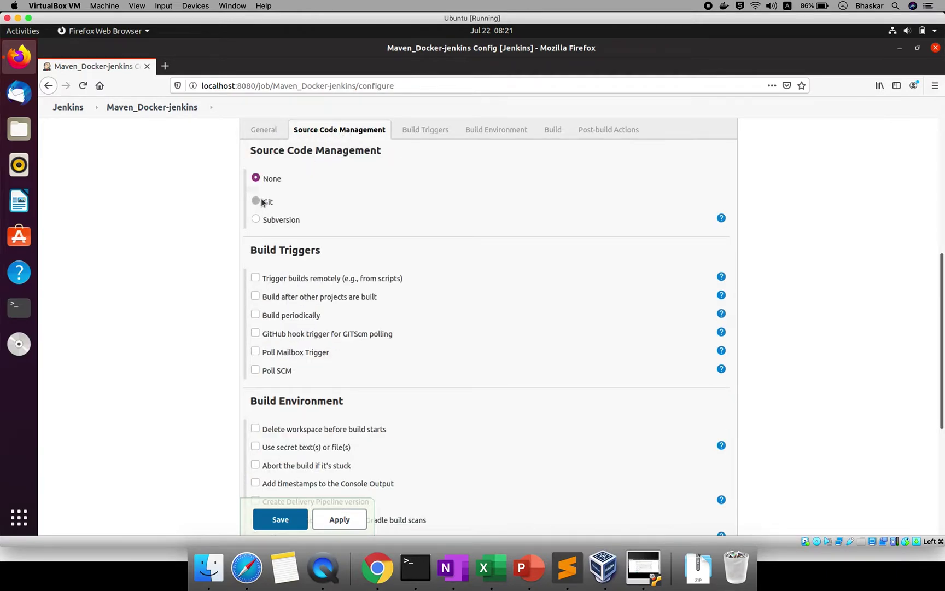
{"action": "left_click", "coordinate": [256, 200]}
{"action": "left_click", "coordinate": [471, 235]}
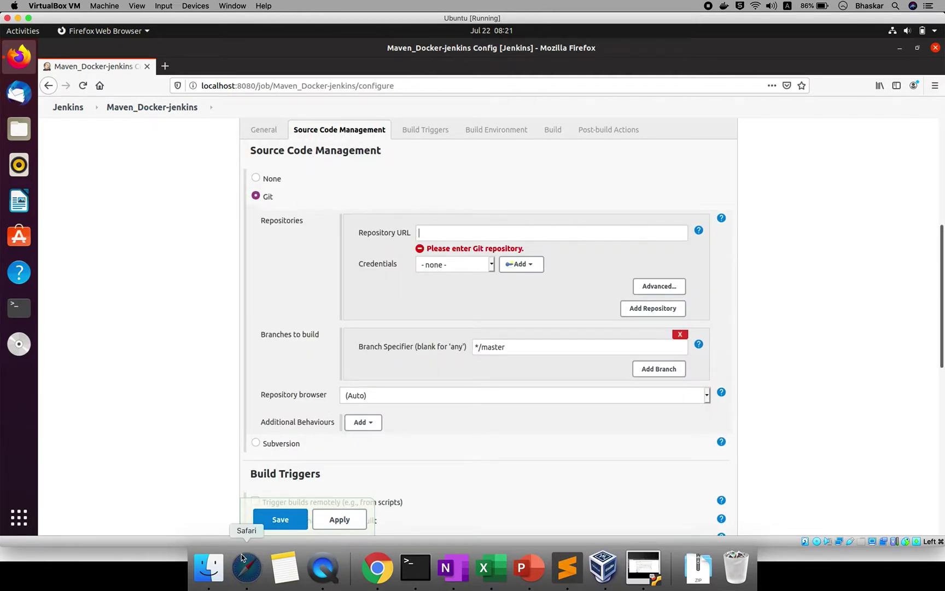
{"action": "left_click", "coordinate": [247, 568]}
{"action": "left_click", "coordinate": [423, 23]}
{"action": "left_click", "coordinate": [612, 153]}
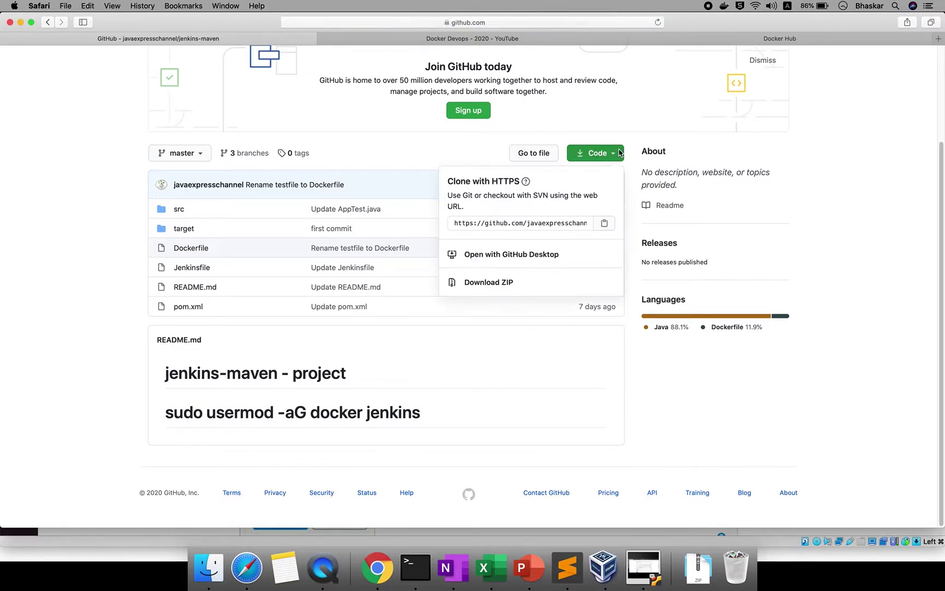
{"action": "left_click", "coordinate": [604, 224]}
{"action": "left_click", "coordinate": [644, 568]}
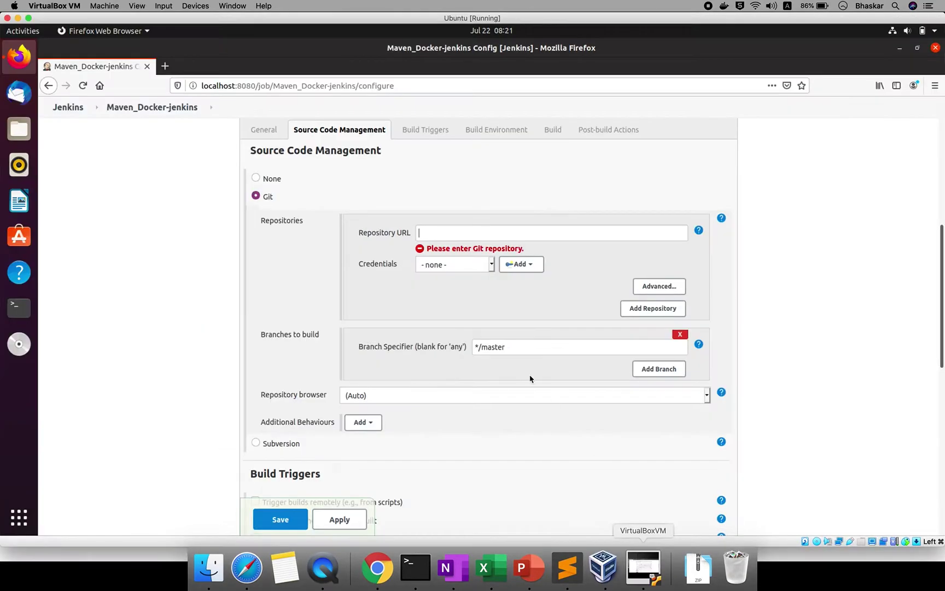
{"action": "right_click", "coordinate": [447, 237]}
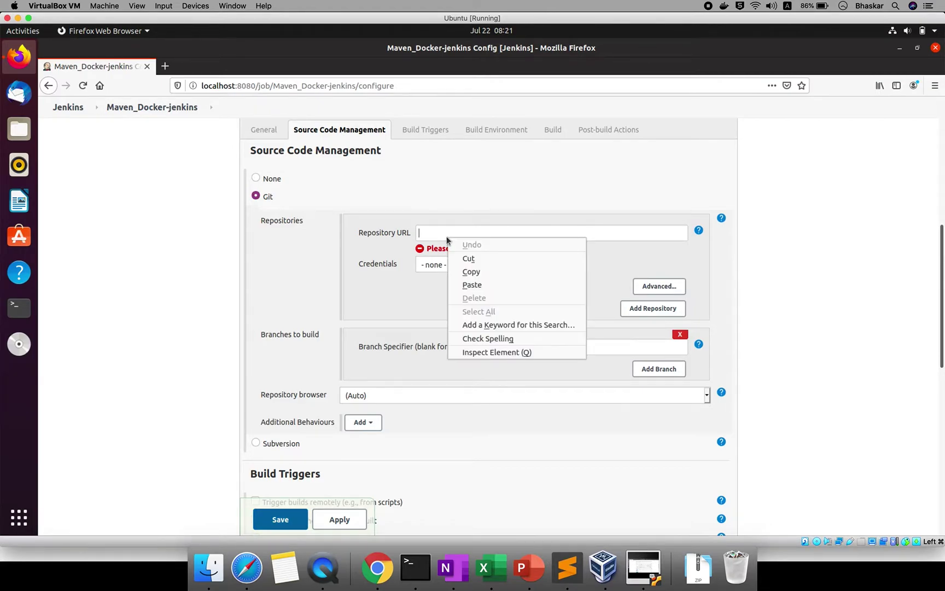
{"action": "left_click", "coordinate": [472, 285]}
Step: Enable deleting the workspace before the build starts in the job's build environment
{"action": "left_click", "coordinate": [428, 130]}
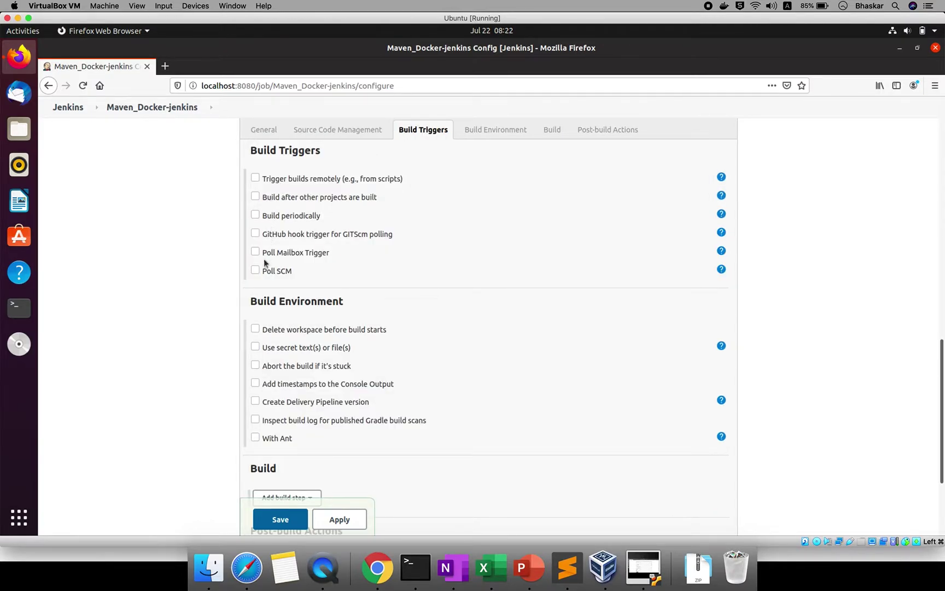
{"action": "left_click", "coordinate": [255, 328]}
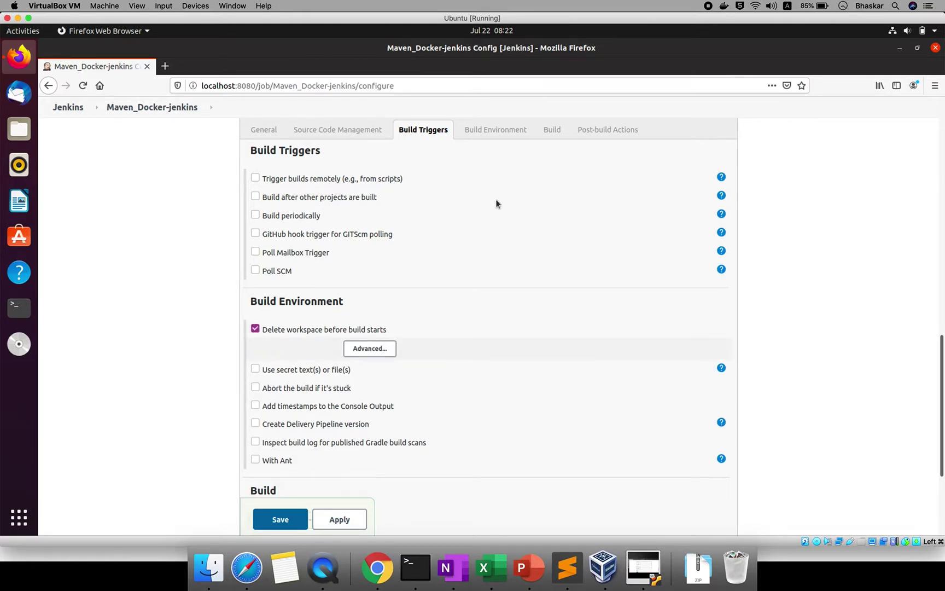
Step: Add an Invoke top-level Maven targets build step with the goals clean test deploy
{"action": "left_click", "coordinate": [545, 130]}
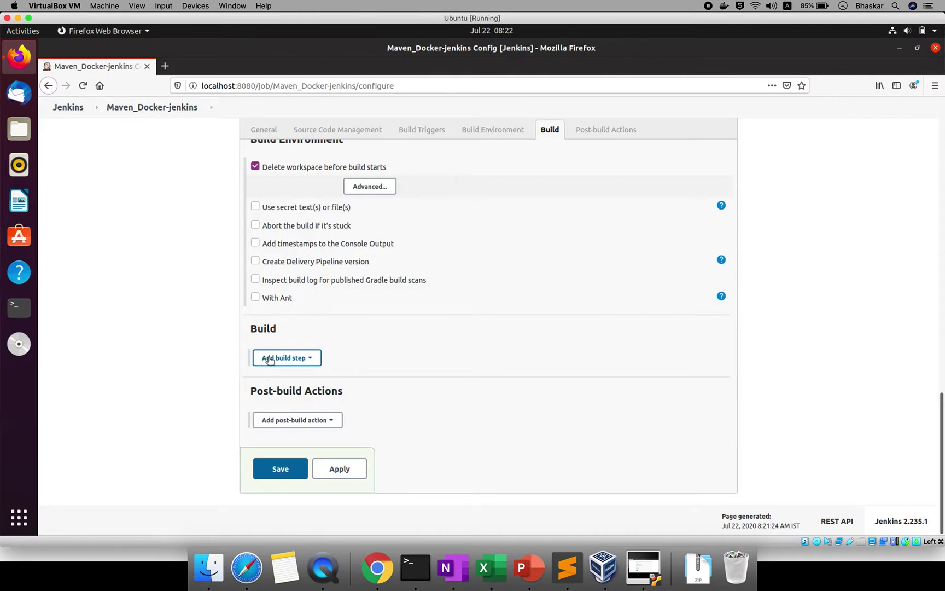
{"action": "left_click", "coordinate": [269, 358]}
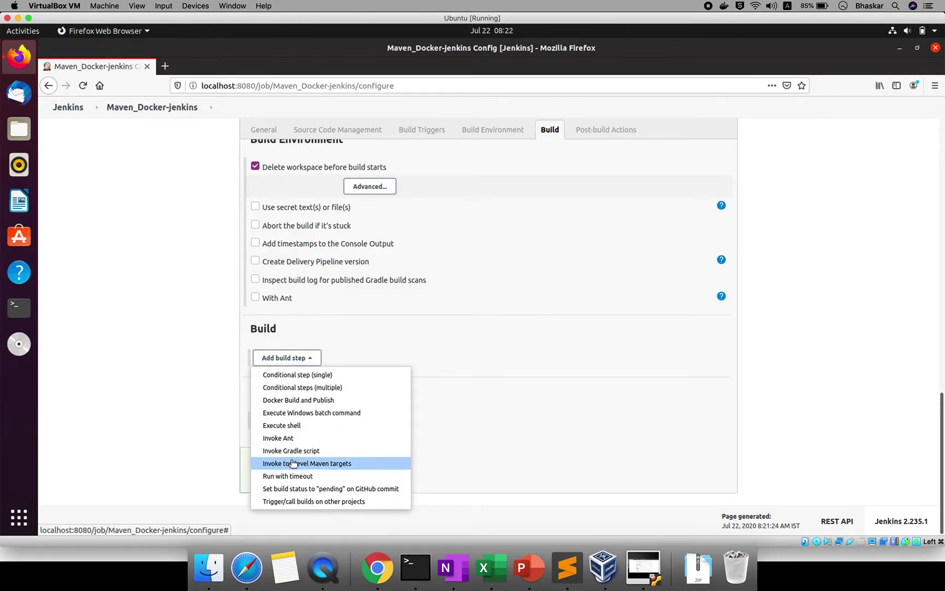
{"action": "left_click", "coordinate": [293, 464]}
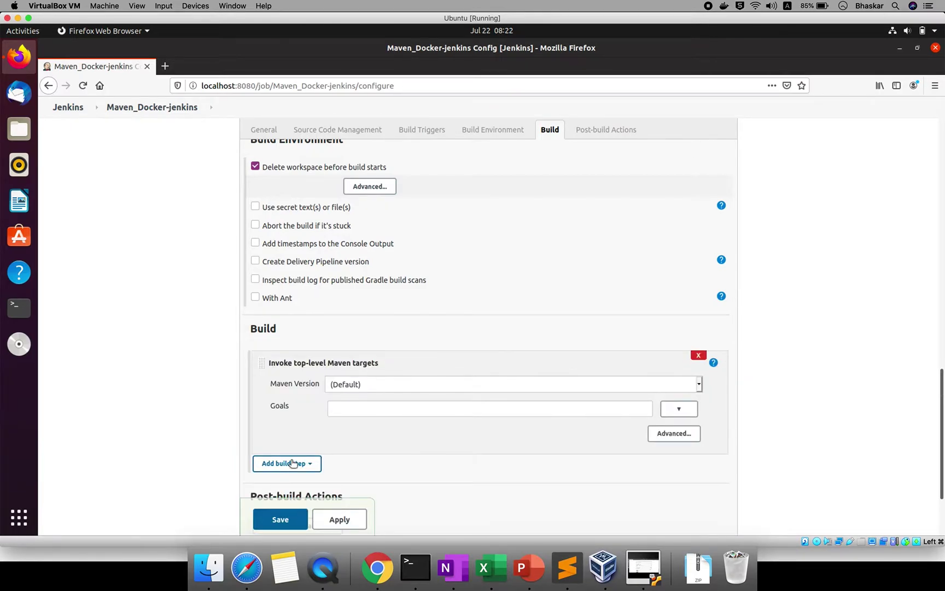
{"action": "left_click", "coordinate": [382, 411]}
{"action": "type", "text": "clea"}
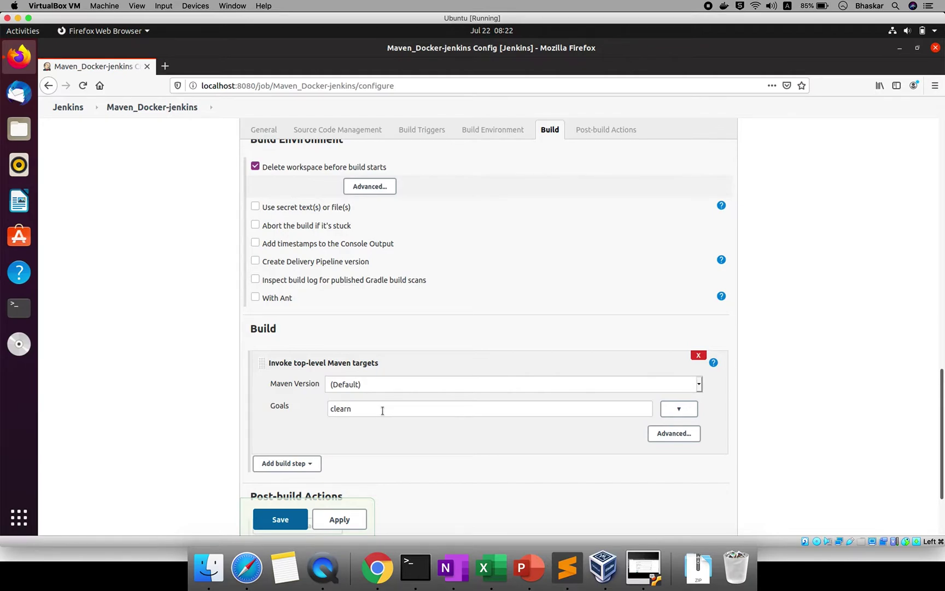
{"action": "type", "text": "n test deploy"}
Step: Add a Docker Build and Publish build step and enter the Docker Hub username in its repository name
{"action": "scroll", "coordinate": [443, 465], "scroll_direction": "down", "scroll_amount": 1}
{"action": "scroll", "coordinate": [434, 465], "scroll_direction": "down", "scroll_amount": 1}
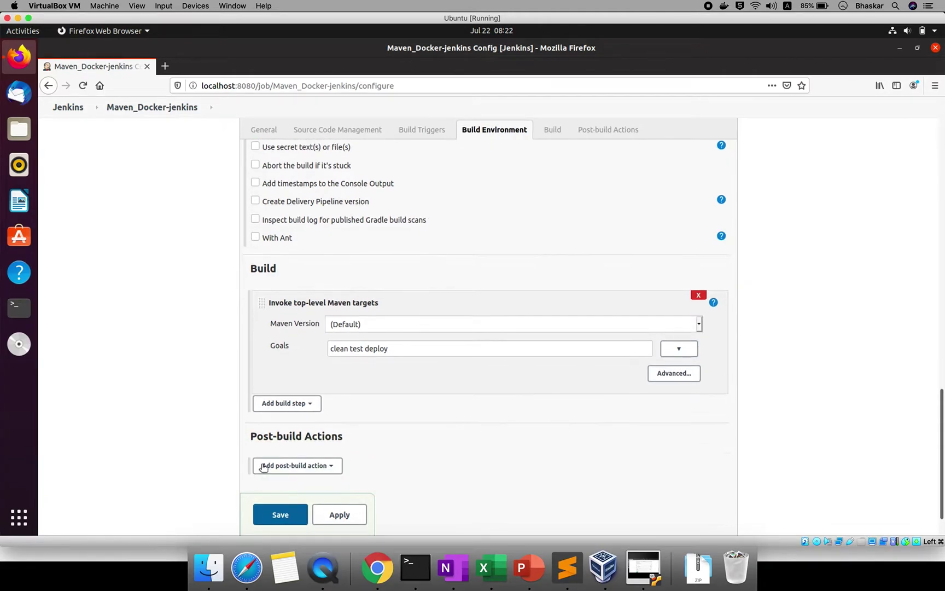
{"action": "left_click", "coordinate": [268, 403]}
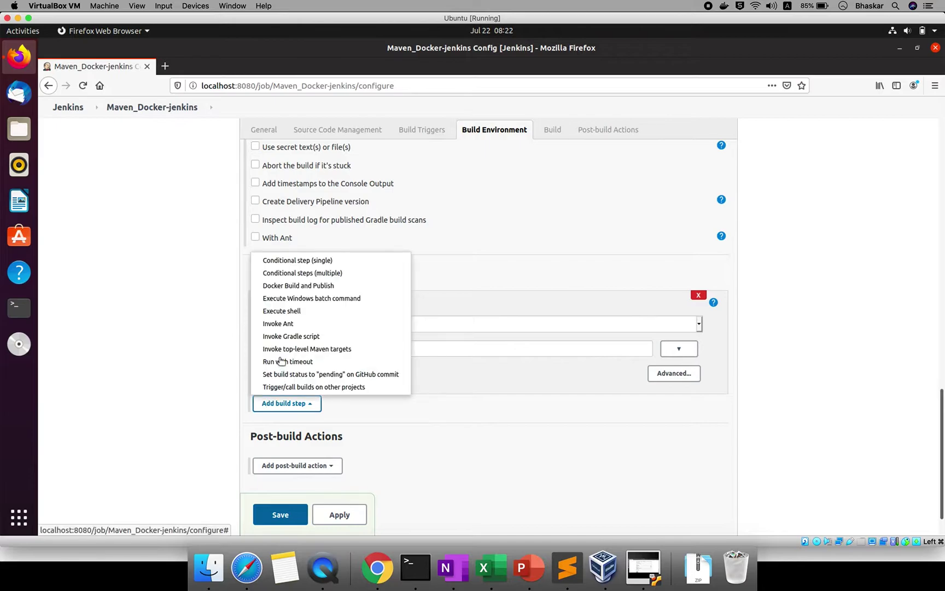
{"action": "left_click", "coordinate": [285, 286]}
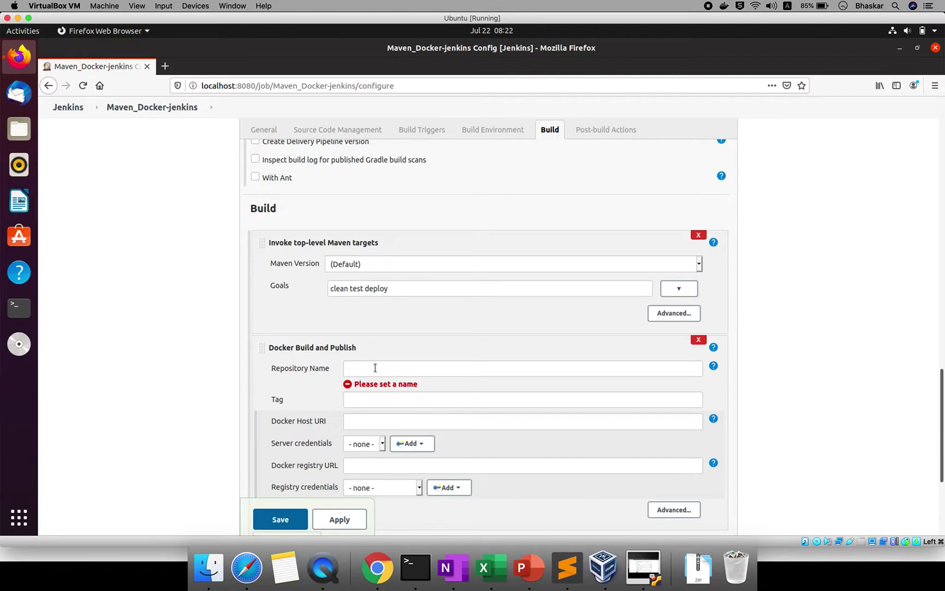
{"action": "type", "text": "nvbhaskar"}
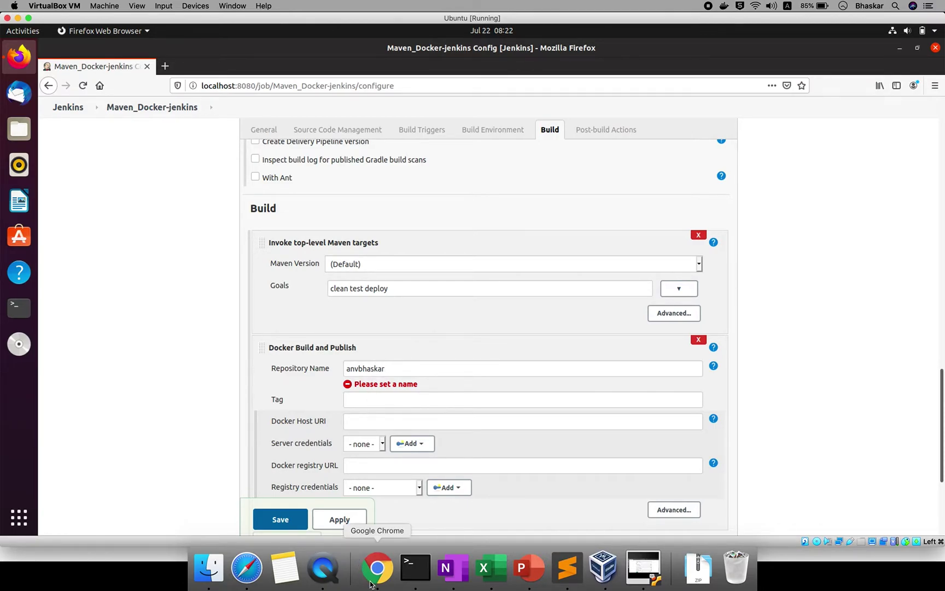
Step: Switch to Safari and check the account name above the repository list on Docker Hub
{"action": "left_click", "coordinate": [249, 579]}
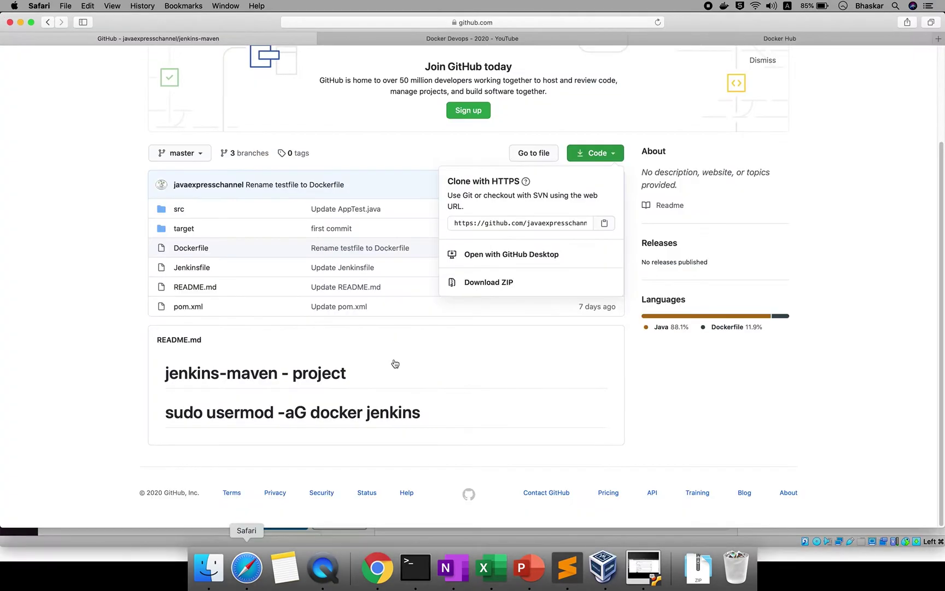
{"action": "left_click", "coordinate": [777, 38]}
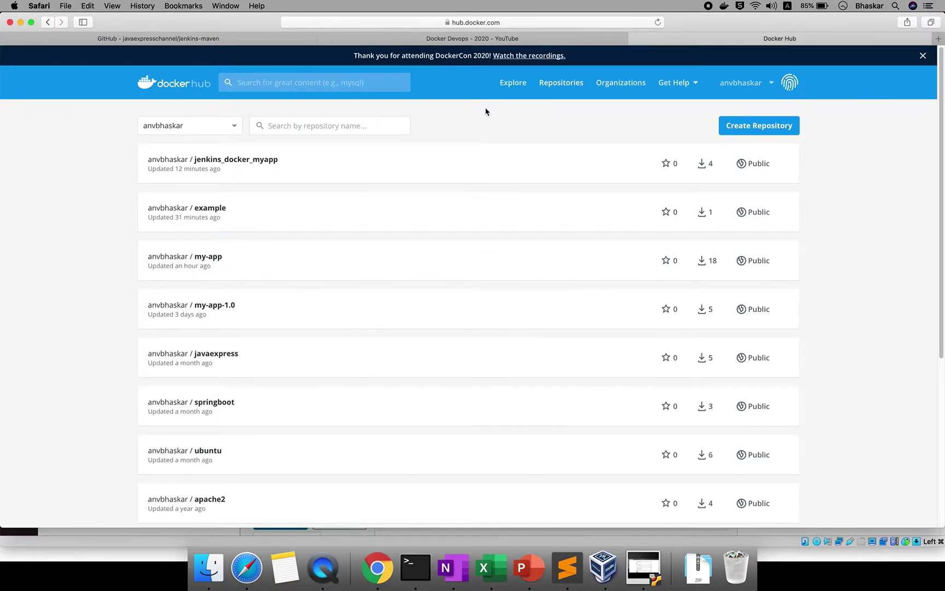
{"action": "left_click", "coordinate": [174, 126]}
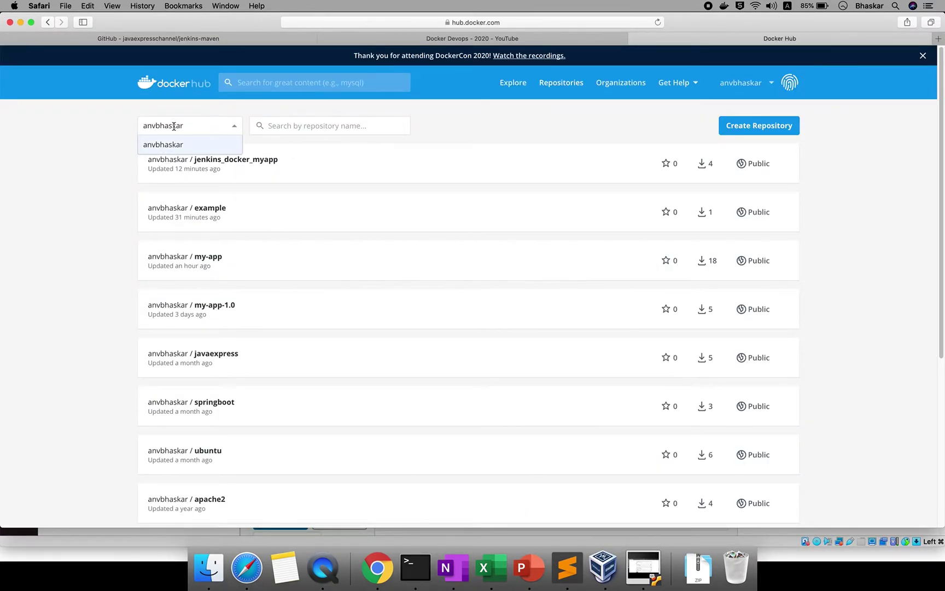
{"action": "left_click", "coordinate": [124, 186]}
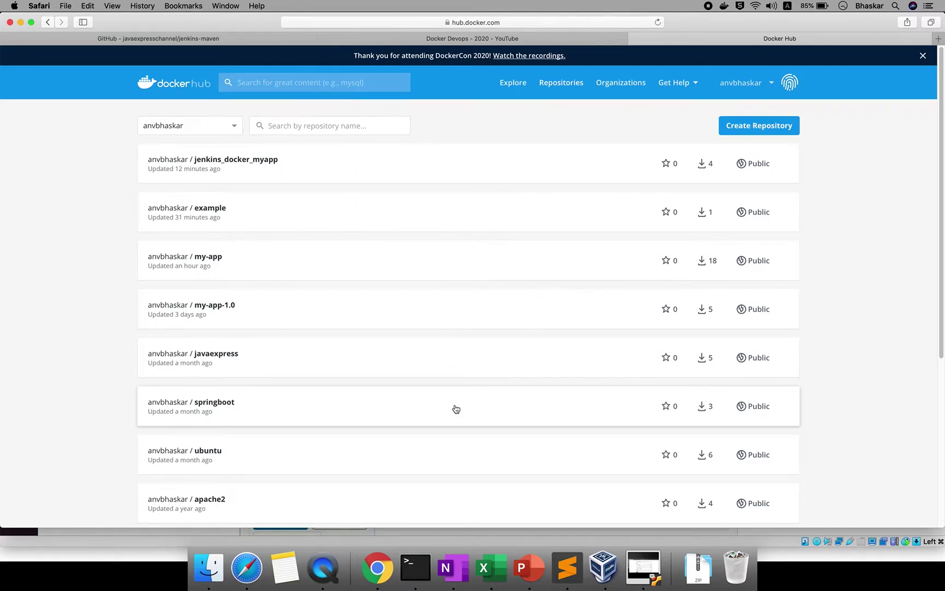
Step: Return to Jenkins in the Ubuntu virtual machine and complete the Docker repository name by appending /maven_docker_jenkins to the username
{"action": "left_click", "coordinate": [640, 571]}
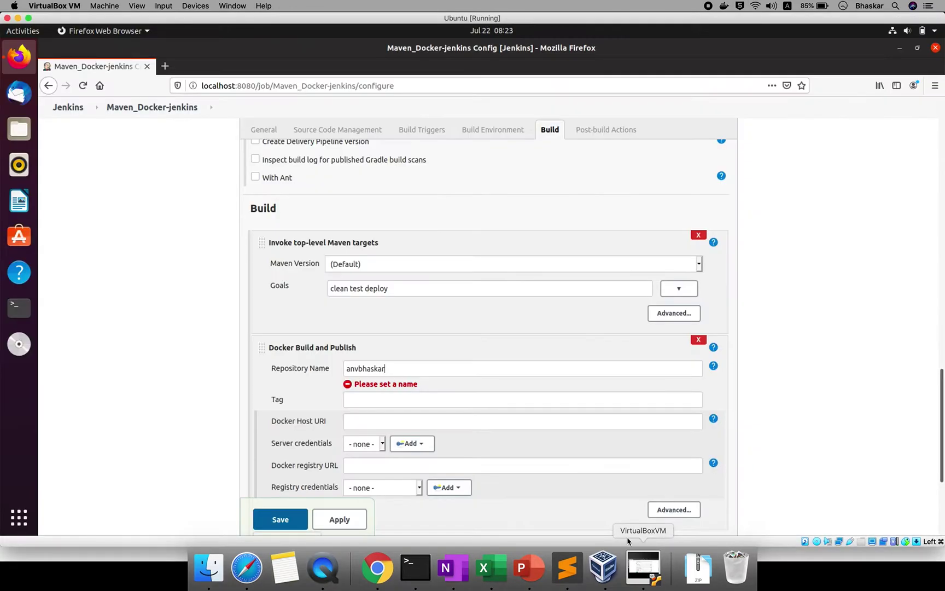
{"action": "type", "text": "/"}
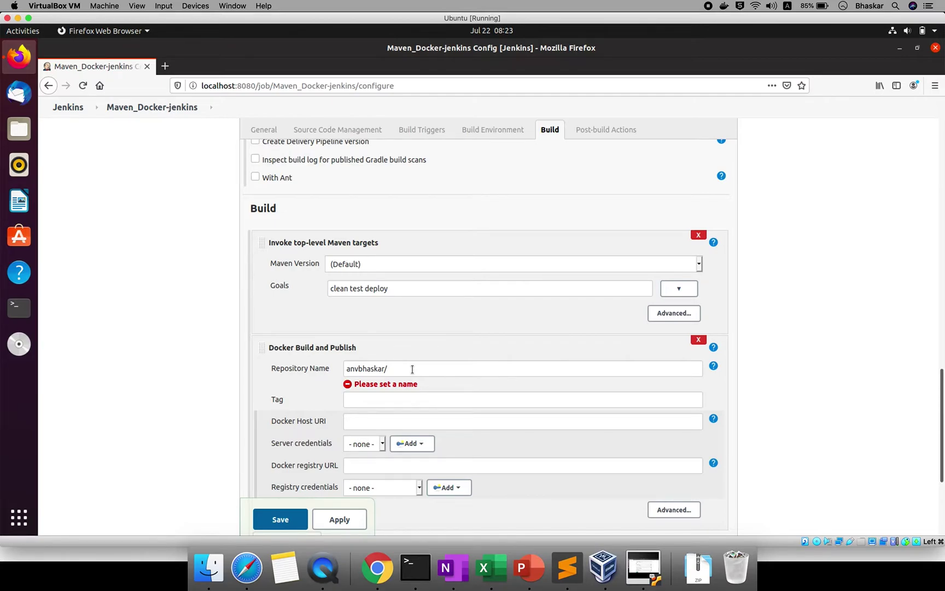
{"action": "type", "text": "maven_docker_jenkins"}
{"action": "left_click", "coordinate": [813, 407]}
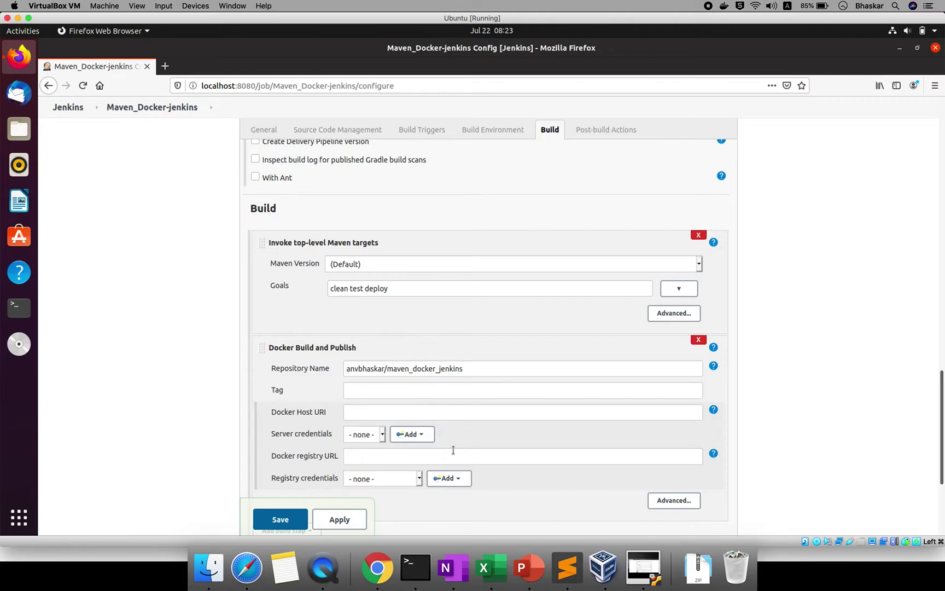
Step: Look through the available registry credentials and open the form for adding new Jenkins credentials
{"action": "scroll", "coordinate": [453, 450], "scroll_direction": "down", "scroll_amount": 1}
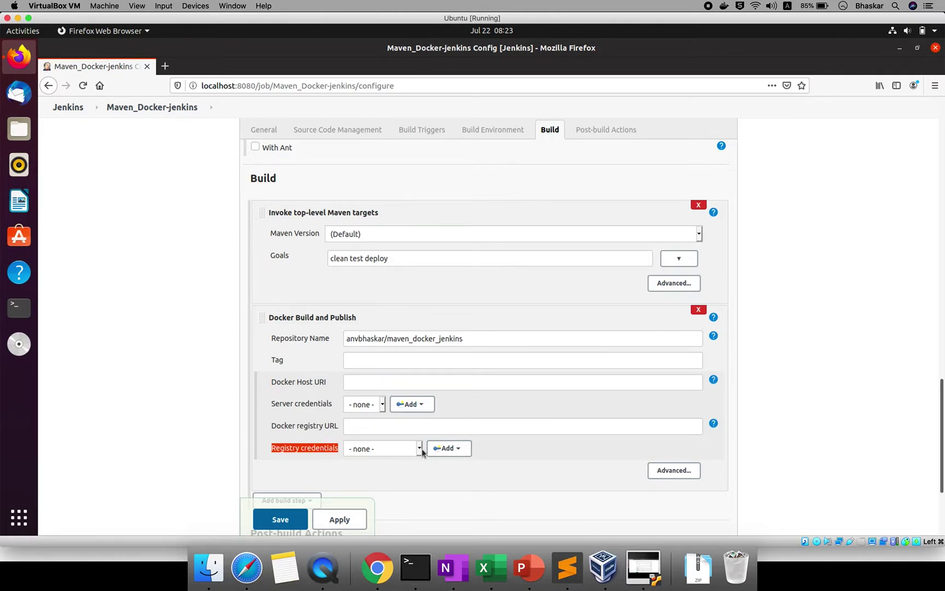
{"action": "left_click", "coordinate": [442, 451]}
{"action": "left_click", "coordinate": [441, 452]}
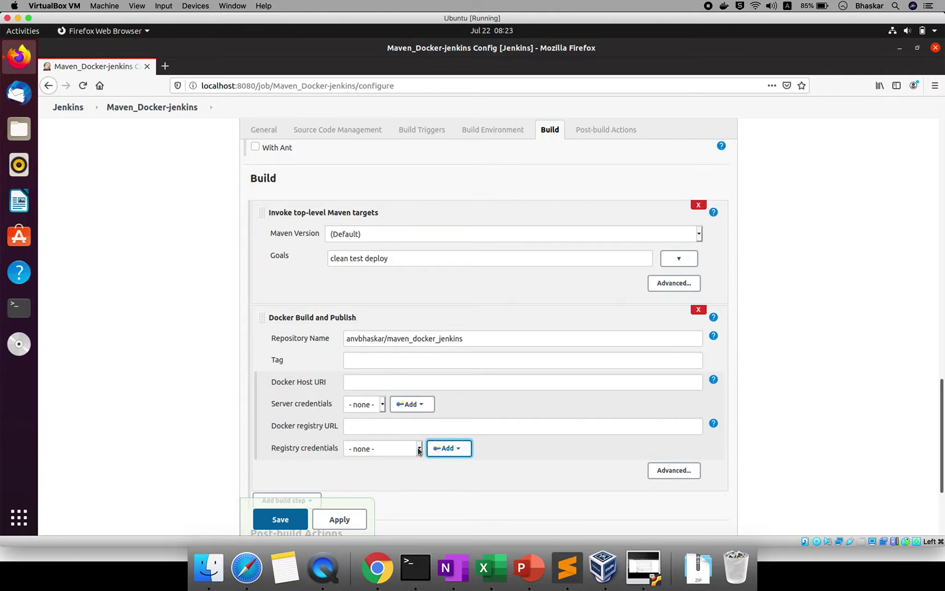
{"action": "left_click", "coordinate": [420, 449]}
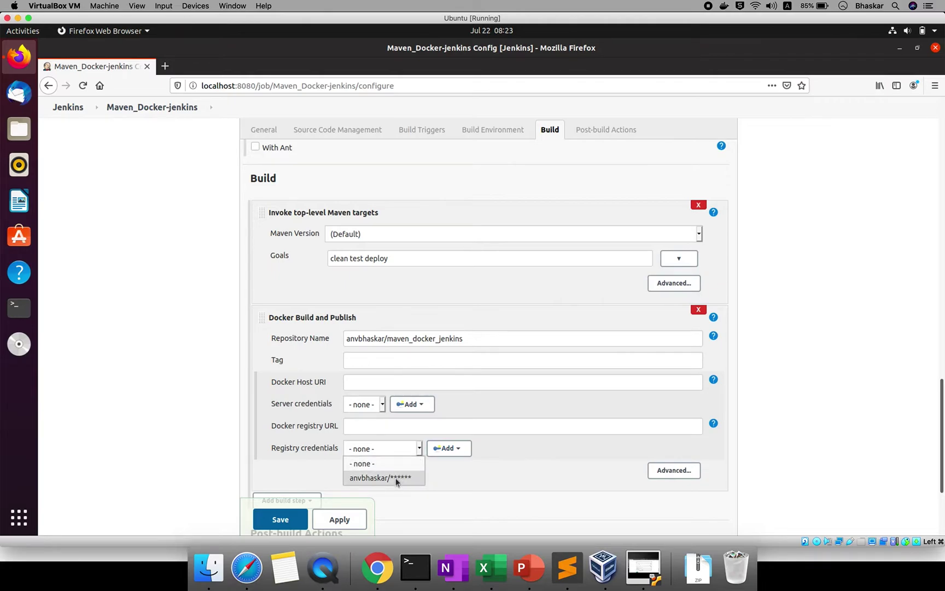
{"action": "left_click", "coordinate": [447, 448]}
{"action": "left_click", "coordinate": [447, 448]}
{"action": "left_click", "coordinate": [446, 451]}
{"action": "left_click", "coordinate": [437, 450]}
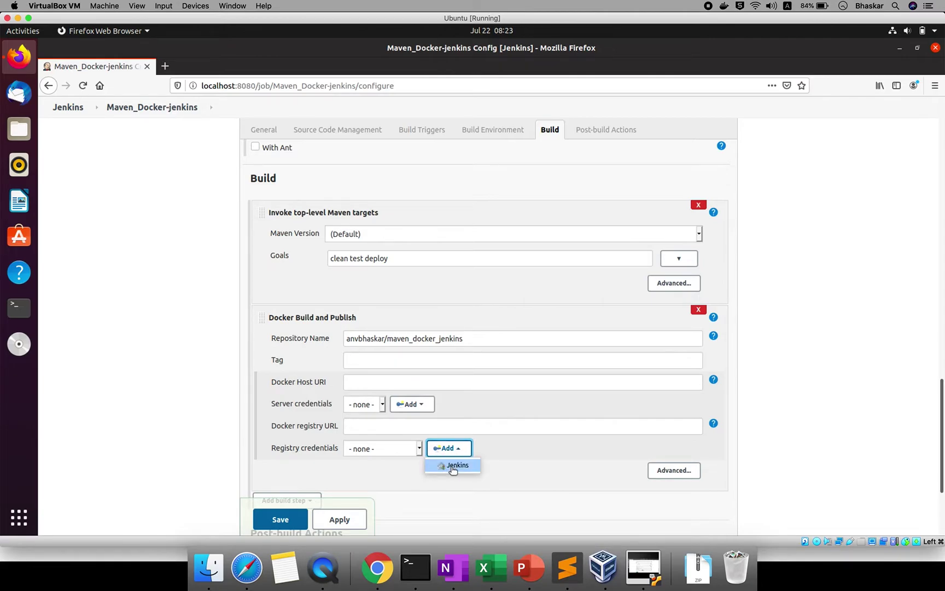
{"action": "left_click", "coordinate": [451, 468]}
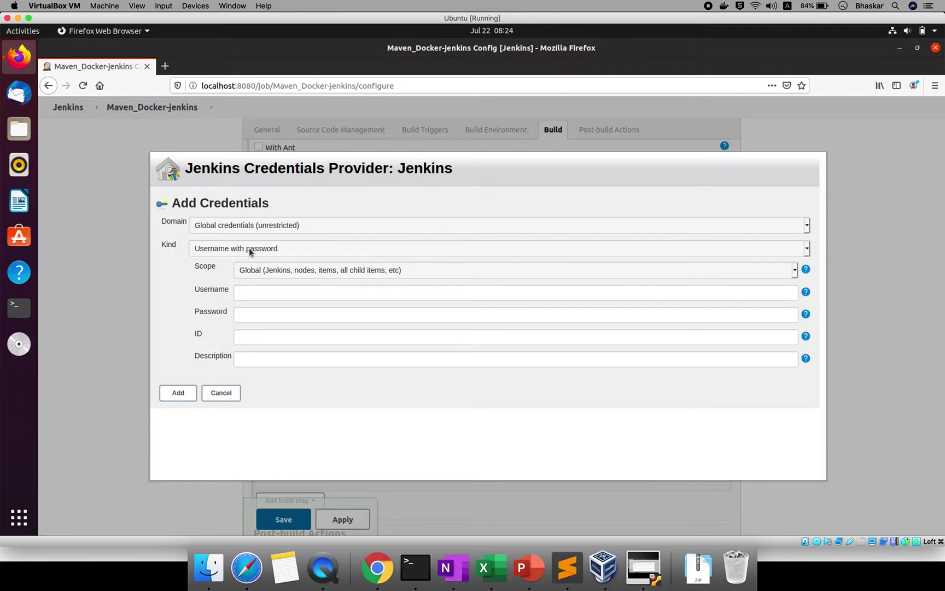
Step: Examine the domain, kind, scope, username and password fields of the new credentials form, and cancel it
{"action": "left_click", "coordinate": [260, 224]}
{"action": "left_click", "coordinate": [260, 224]}
{"action": "left_click", "coordinate": [260, 225]}
{"action": "left_click", "coordinate": [260, 224]}
{"action": "left_click", "coordinate": [262, 271]}
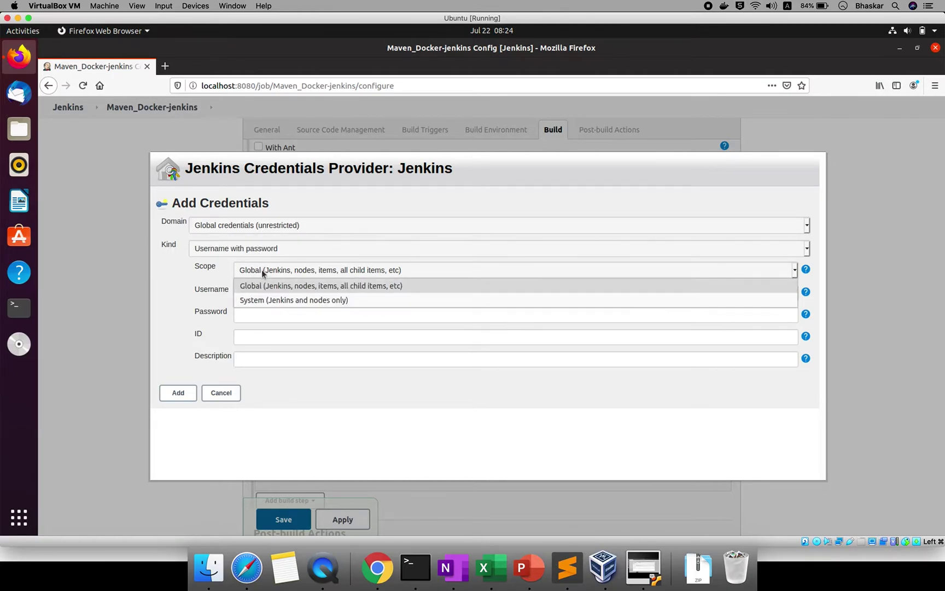
{"action": "left_click", "coordinate": [262, 270]}
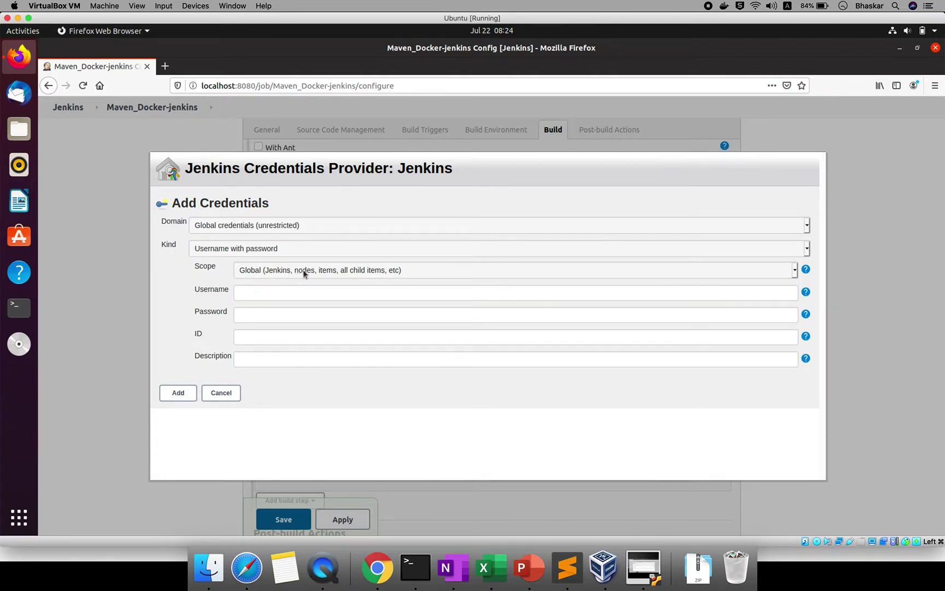
{"action": "left_click", "coordinate": [264, 249]}
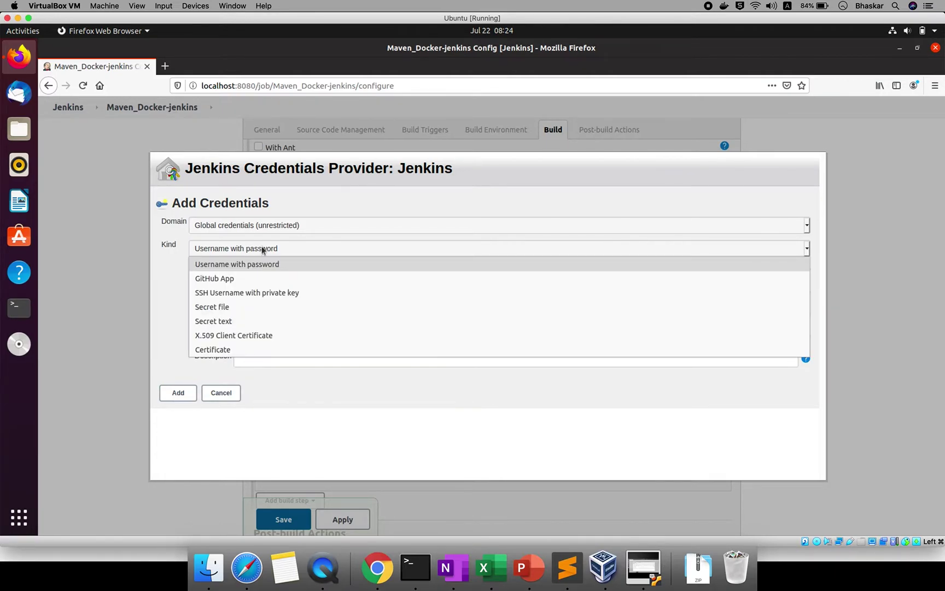
{"action": "left_click", "coordinate": [264, 249]}
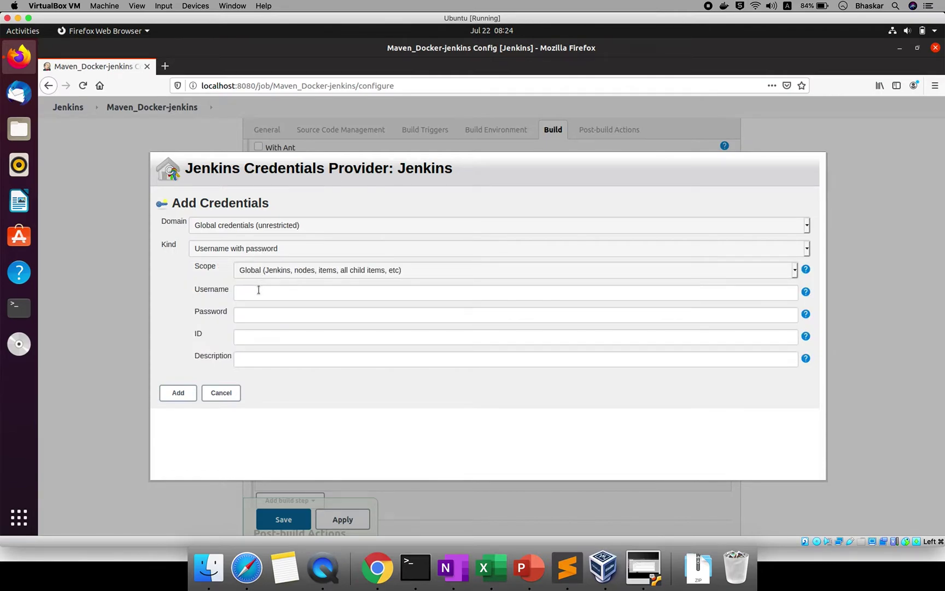
{"action": "left_click", "coordinate": [255, 314]}
{"action": "left_click", "coordinate": [253, 357]}
{"action": "left_click", "coordinate": [211, 395]}
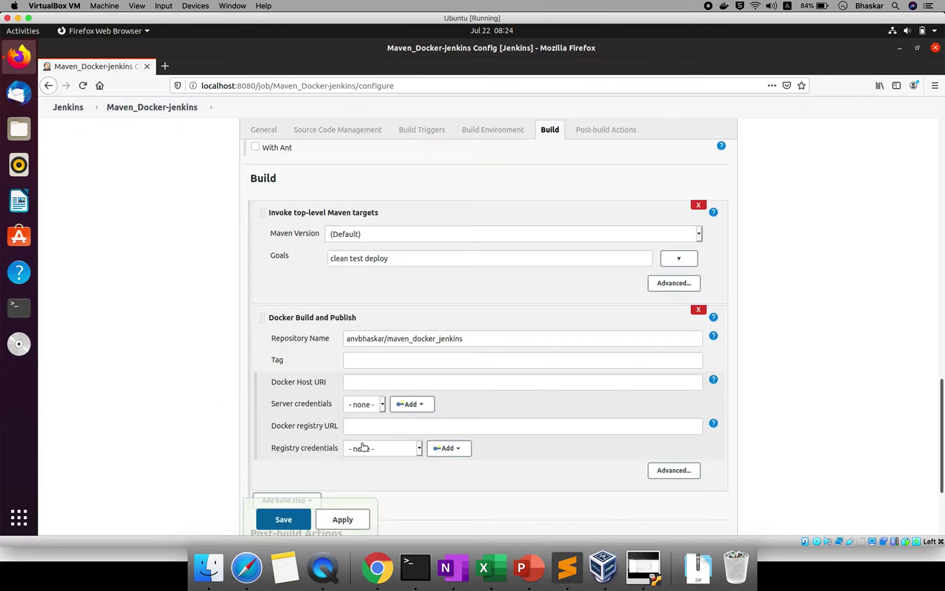
Step: Select the stored Docker Hub account as the registry credentials and save the job configuration
{"action": "left_click", "coordinate": [420, 449]}
{"action": "left_click", "coordinate": [383, 479]}
{"action": "scroll", "coordinate": [313, 468], "scroll_direction": "down", "scroll_amount": 1}
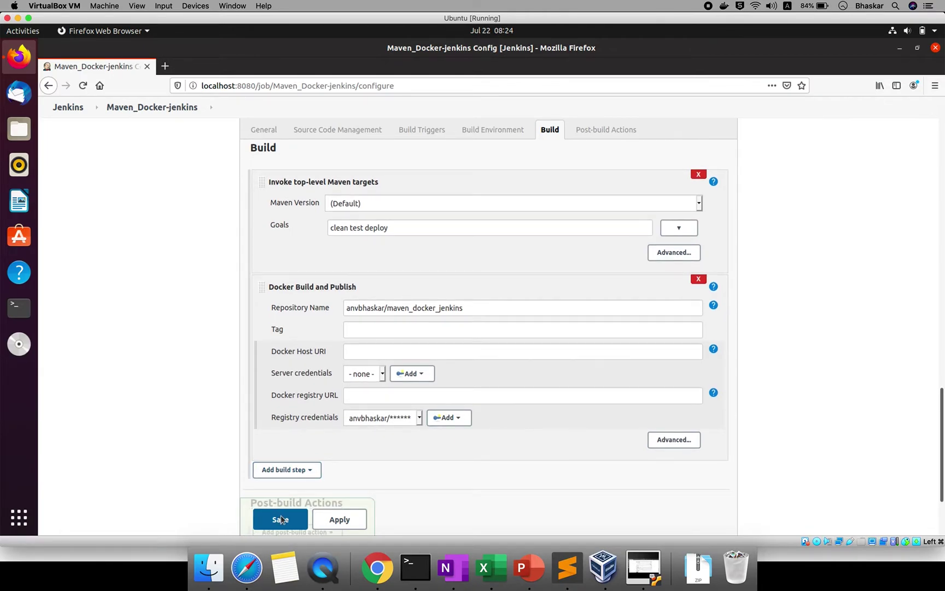
{"action": "left_click", "coordinate": [280, 520]}
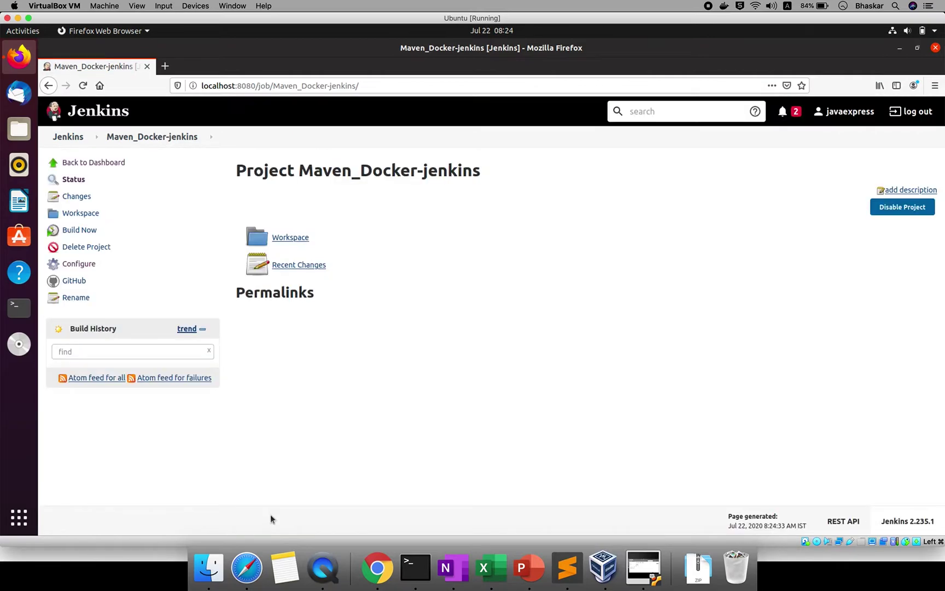
Step: Run a build of the Maven_Docker-jenkins project and open build #1 from its build history
{"action": "left_click", "coordinate": [83, 229]}
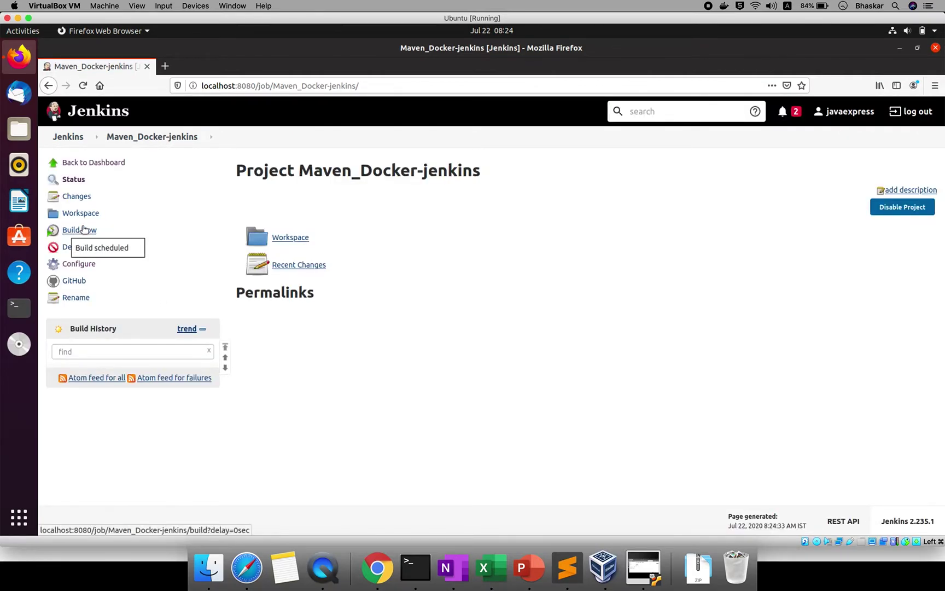
{"action": "left_click", "coordinate": [64, 372]}
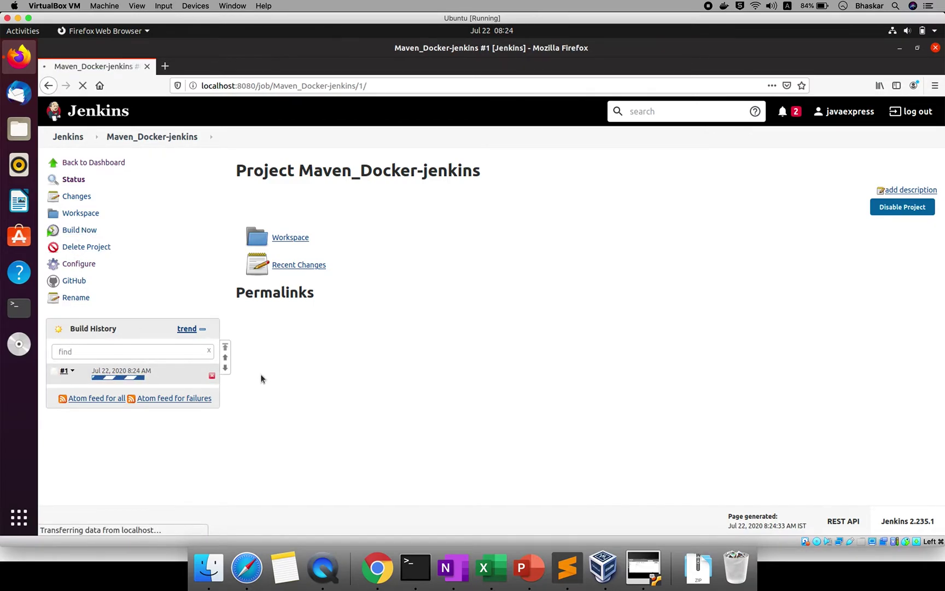
Step: Switch to Safari and review the file list of the jenkins-maven repository on GitHub, dismissing the clone pop-up
{"action": "left_click", "coordinate": [247, 568]}
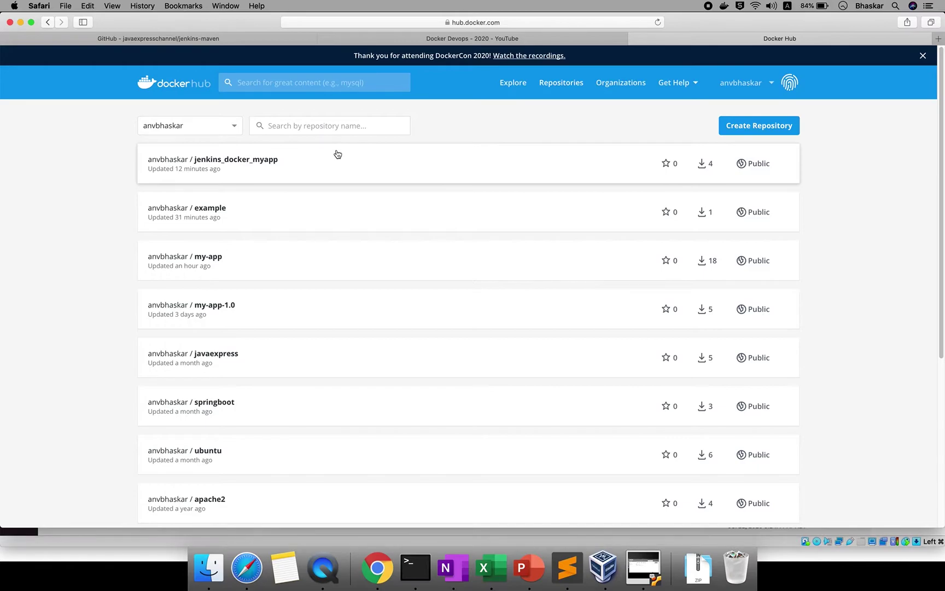
{"action": "left_click", "coordinate": [383, 39]}
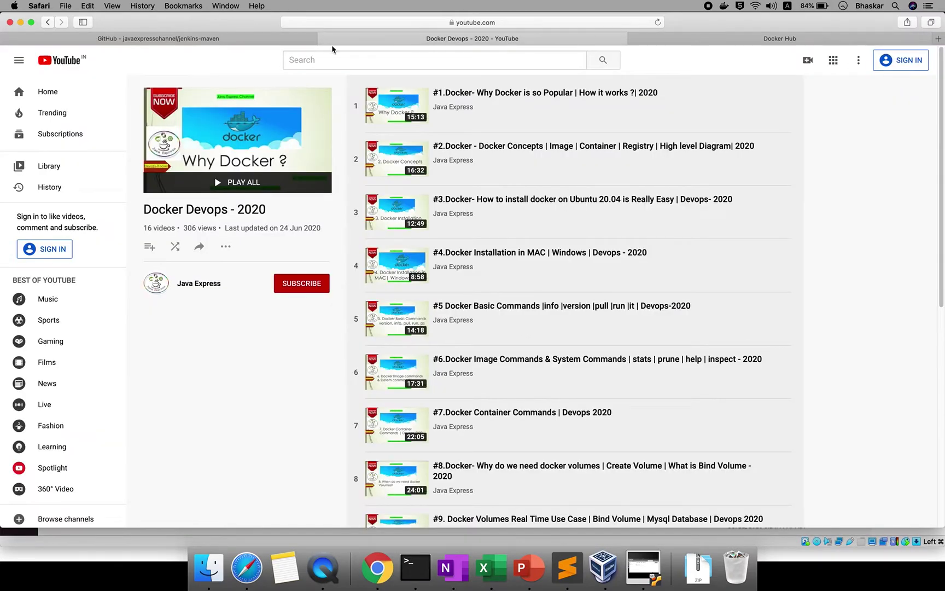
{"action": "left_click", "coordinate": [249, 39]}
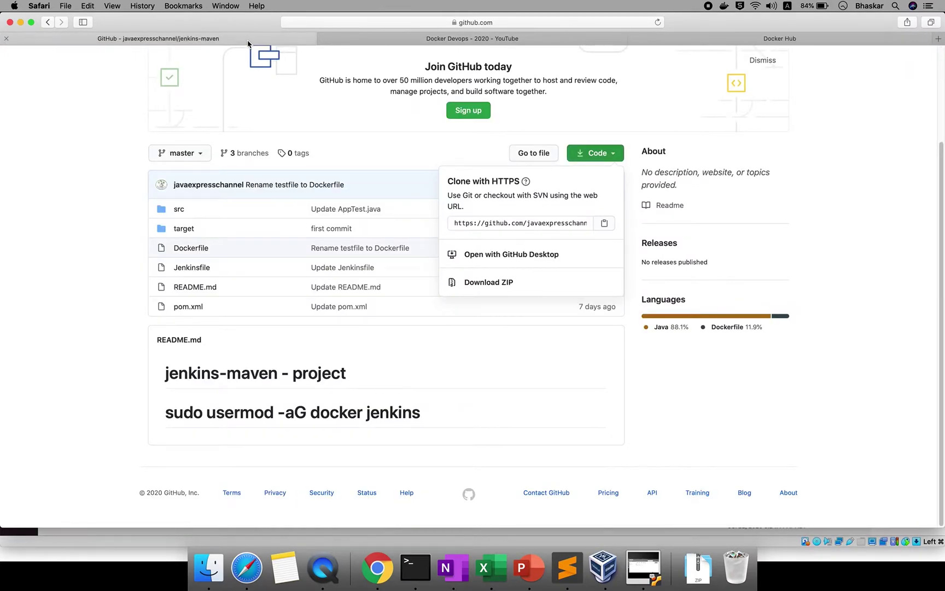
{"action": "left_click", "coordinate": [86, 348]}
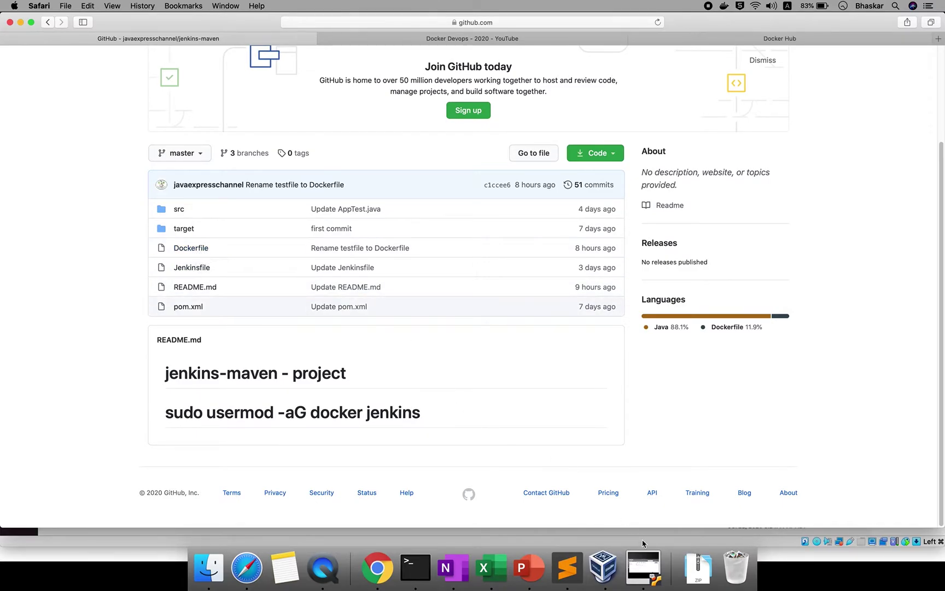
Step: Switch back to Jenkins in the Ubuntu virtual machine and read the console output of build #1 through to its end
{"action": "left_click", "coordinate": [641, 566]}
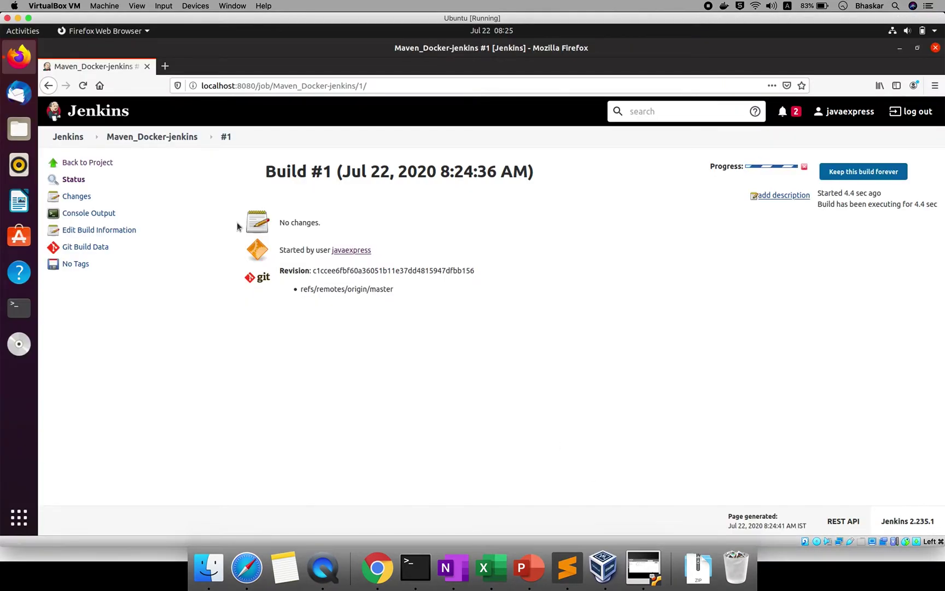
{"action": "left_click", "coordinate": [84, 213]}
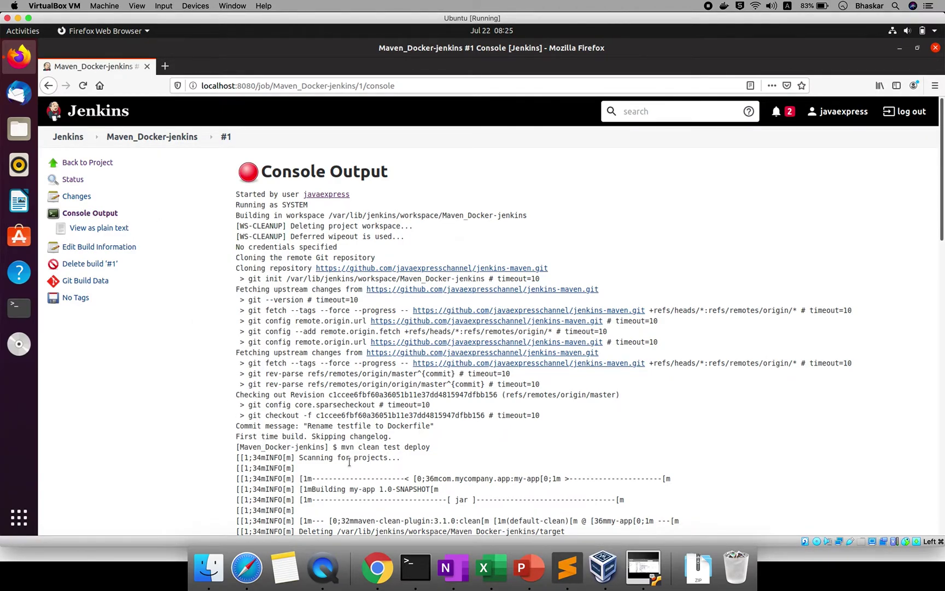
{"action": "scroll", "coordinate": [350, 462], "scroll_direction": "down", "scroll_amount": 1}
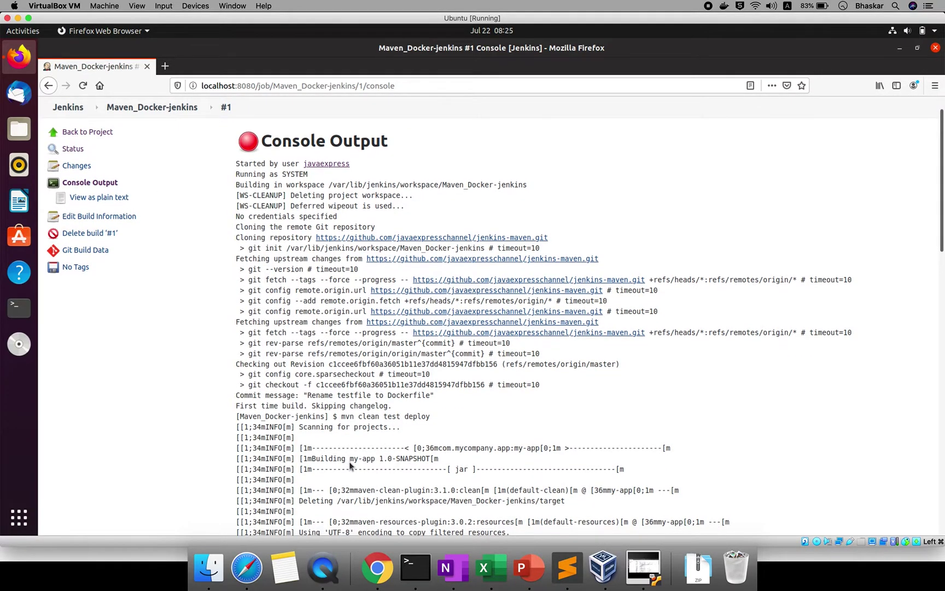
{"action": "scroll", "coordinate": [350, 462], "scroll_direction": "down", "scroll_amount": 9}
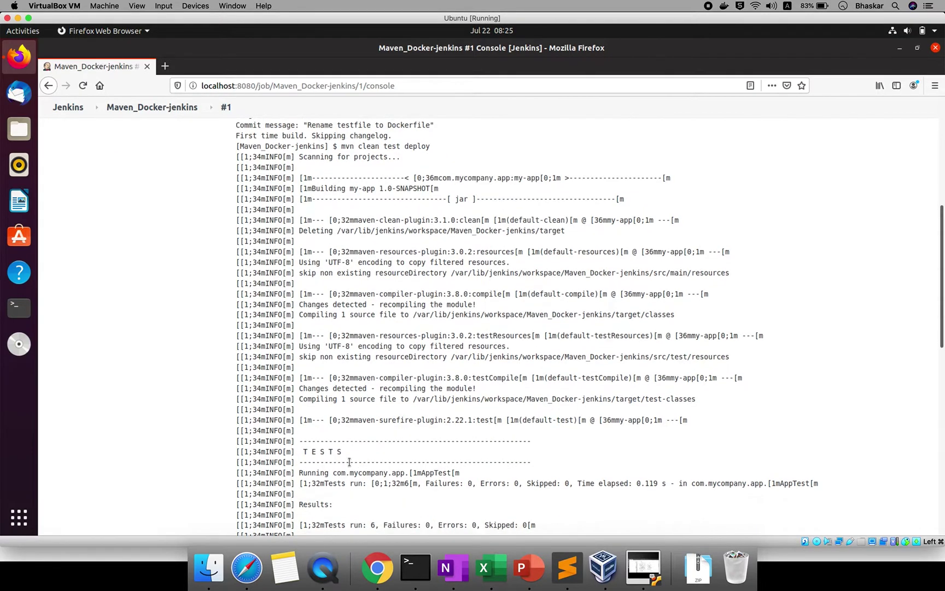
{"action": "scroll", "coordinate": [349, 462], "scroll_direction": "down", "scroll_amount": 1}
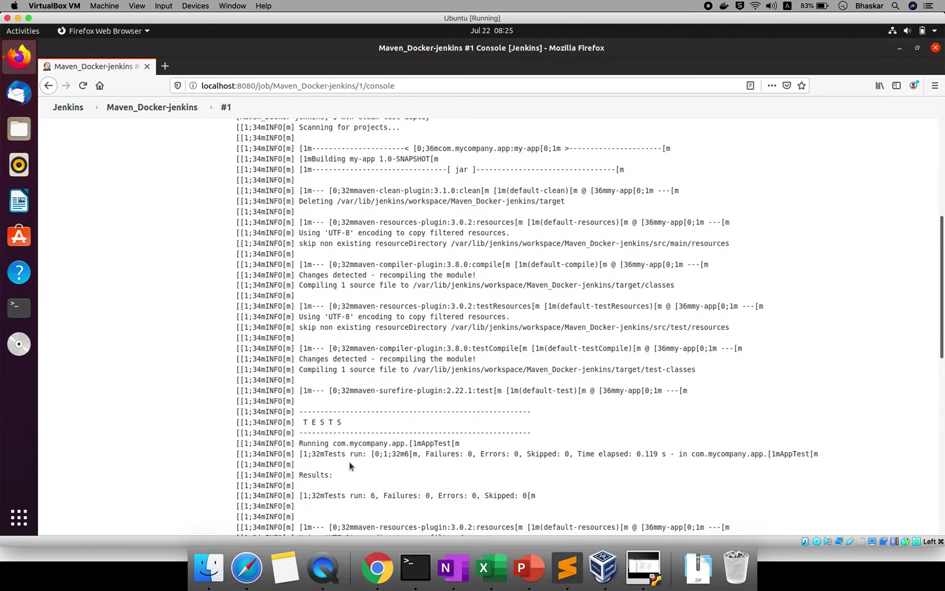
{"action": "scroll", "coordinate": [350, 462], "scroll_direction": "down", "scroll_amount": 15}
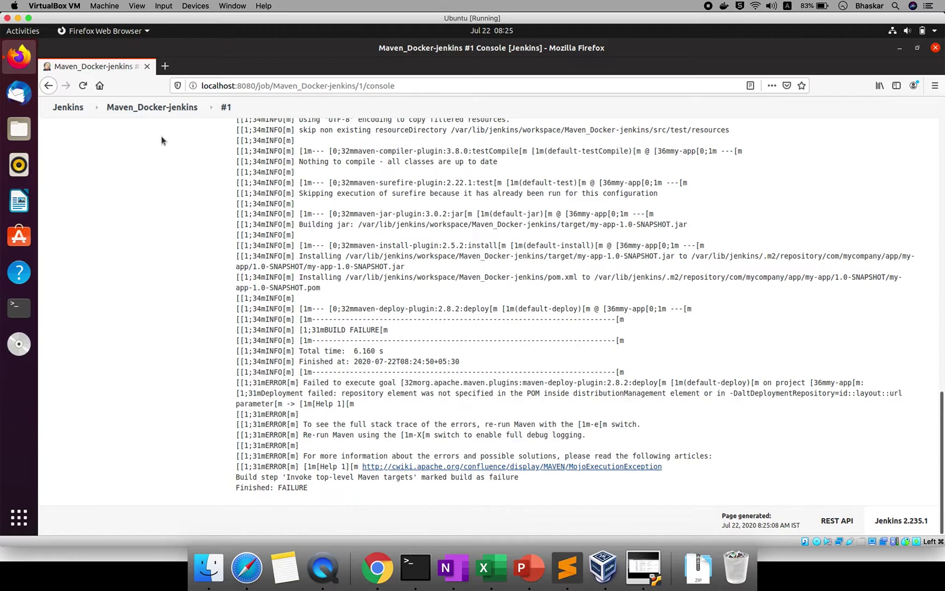
Step: Set the Maven goals of the Maven_Docker-jenkins job to "clean test package" and save the configuration
{"action": "left_click", "coordinate": [157, 107]}
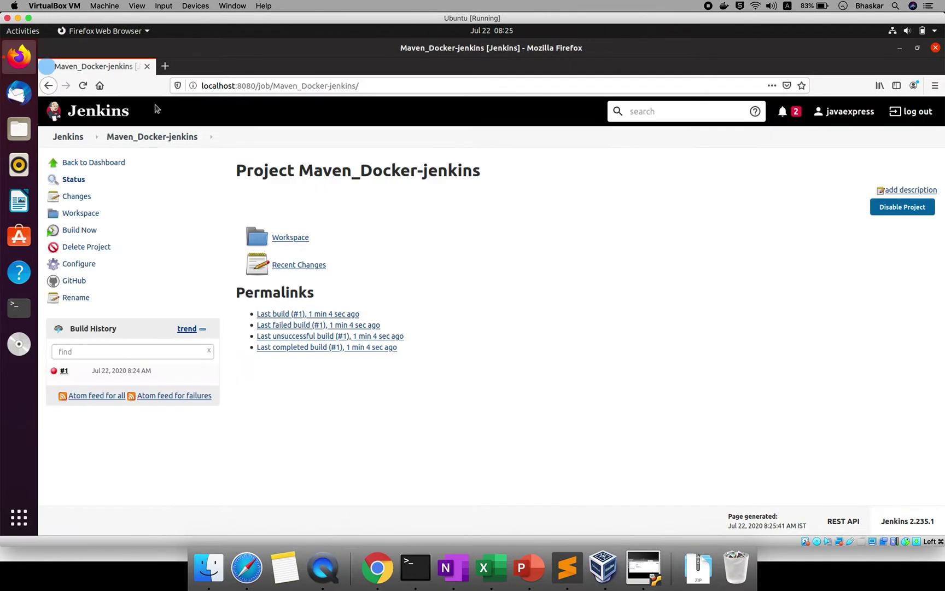
{"action": "left_click", "coordinate": [75, 265]}
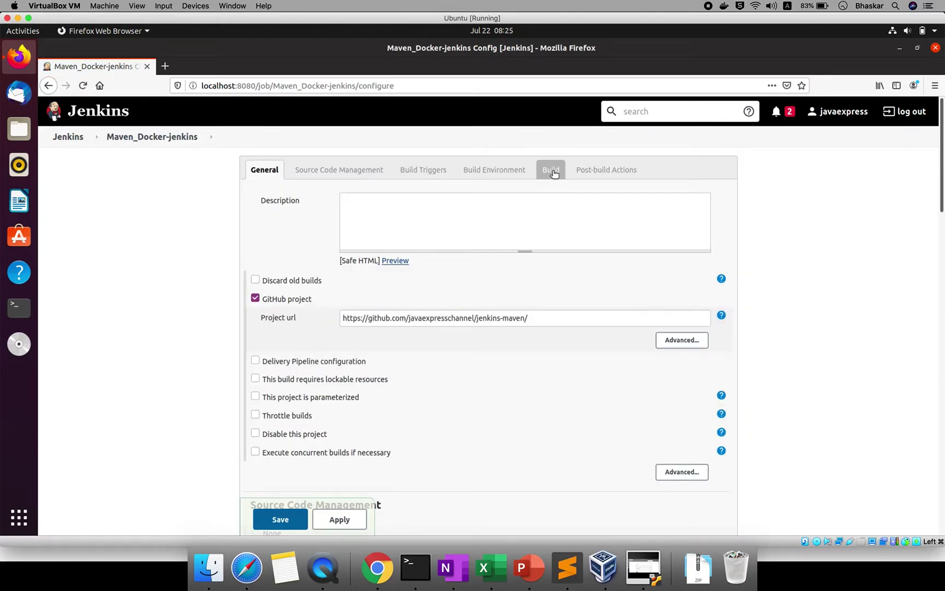
{"action": "left_click", "coordinate": [552, 171]}
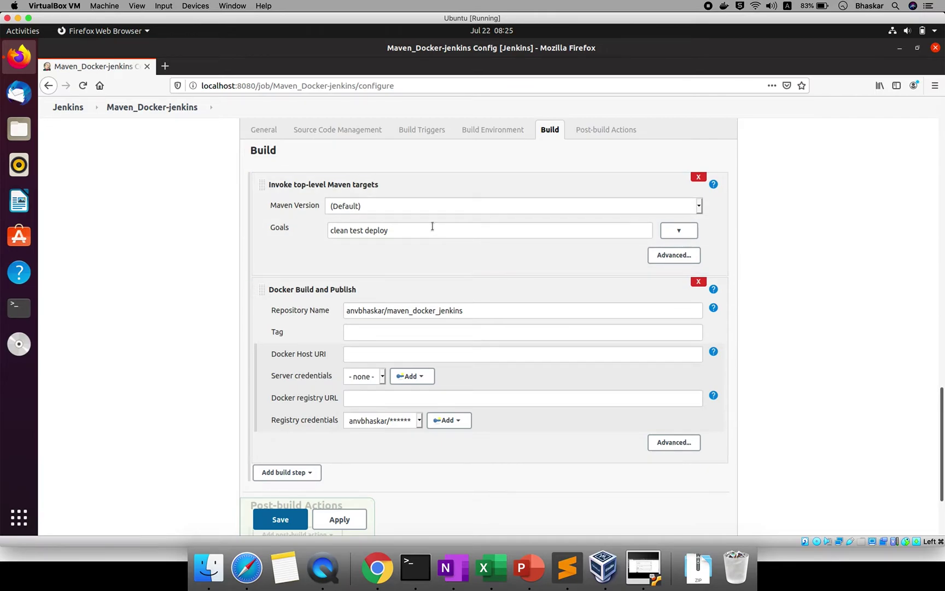
{"action": "key", "text": "BackSpace"}
{"action": "key", "text": "BackSpace"}
{"action": "key", "text": "BackSpace"}
{"action": "key", "text": "BackSpace"}
{"action": "key", "text": "BackSpace"}
{"action": "key", "text": "BackSpace"}
{"action": "key", "text": "BackSpace"}
{"action": "type", "text": "package"}
{"action": "left_click", "coordinate": [277, 519]}
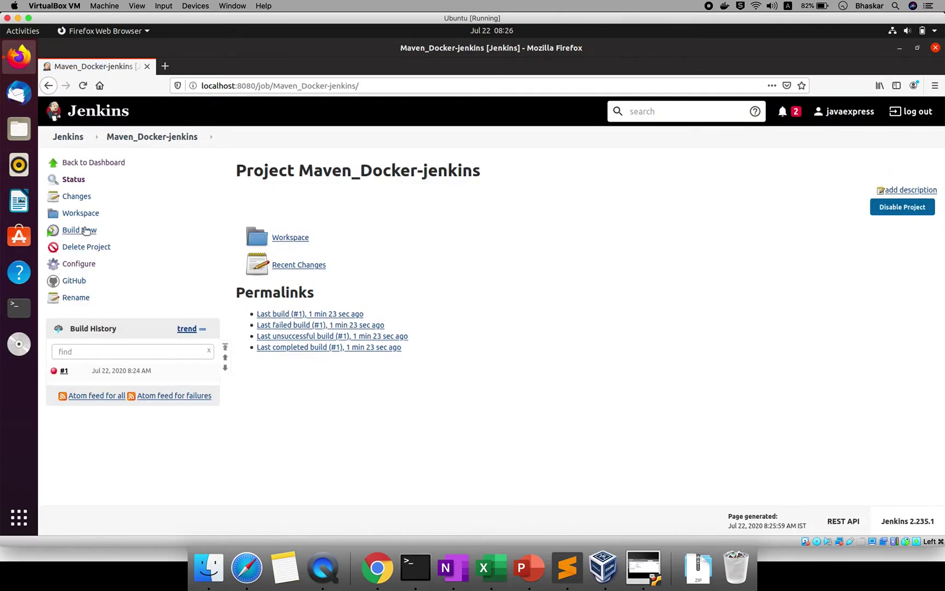
Step: Run a new build of the Maven_Docker-jenkins project and open the console output of build #2
{"action": "left_click", "coordinate": [86, 231]}
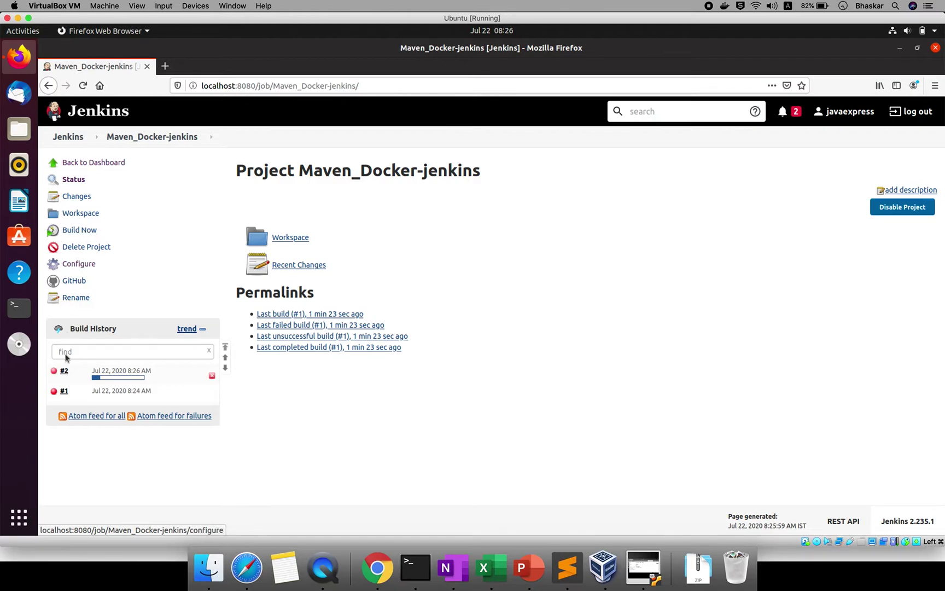
{"action": "left_click", "coordinate": [63, 373]}
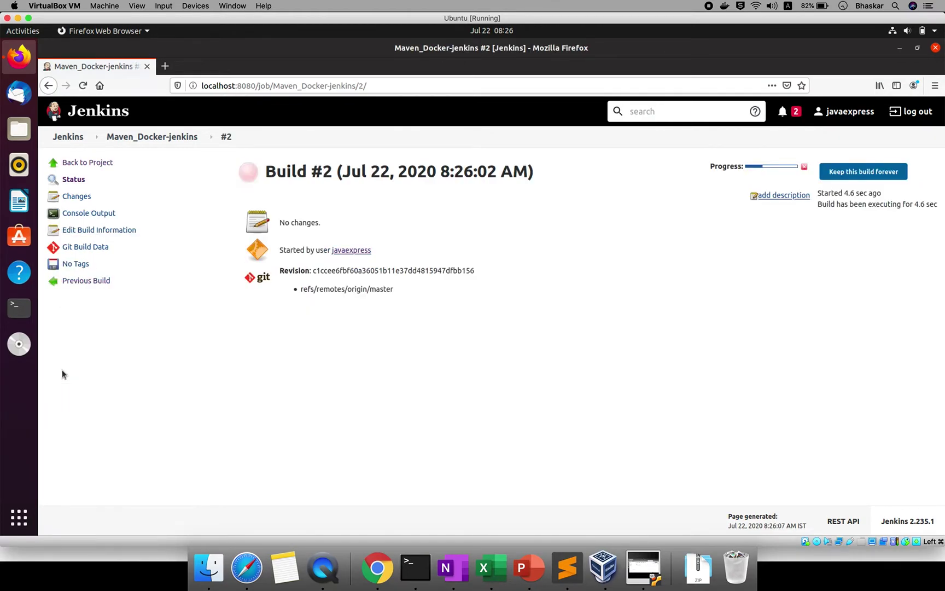
{"action": "left_click", "coordinate": [94, 214]}
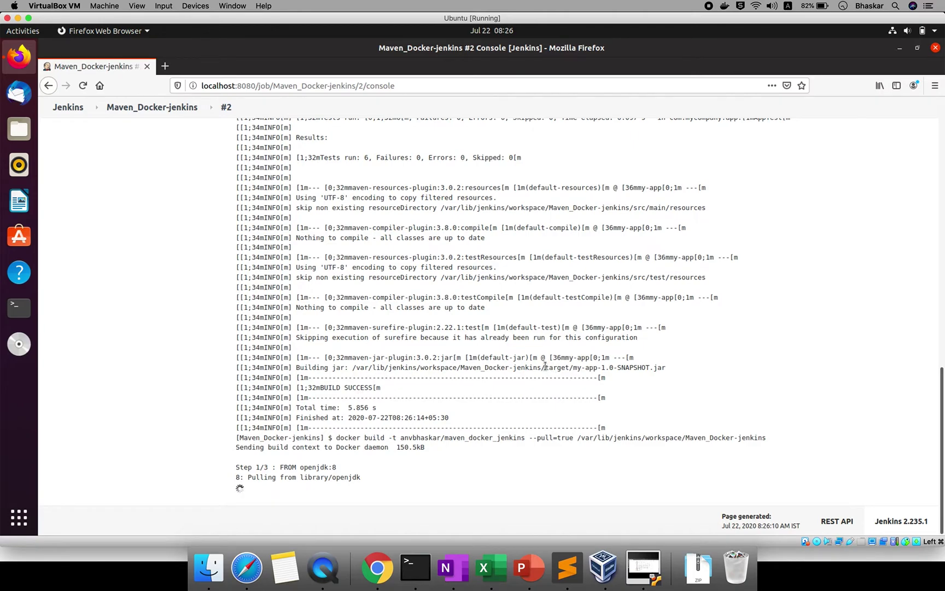
Step: Examine the packaged jar path, the docker build command and the Dockerfile steps in build #2's console output
{"action": "left_click_drag", "start_coordinate": [546, 366], "coordinate": [573, 375]}
{"action": "left_click", "coordinate": [573, 371]}
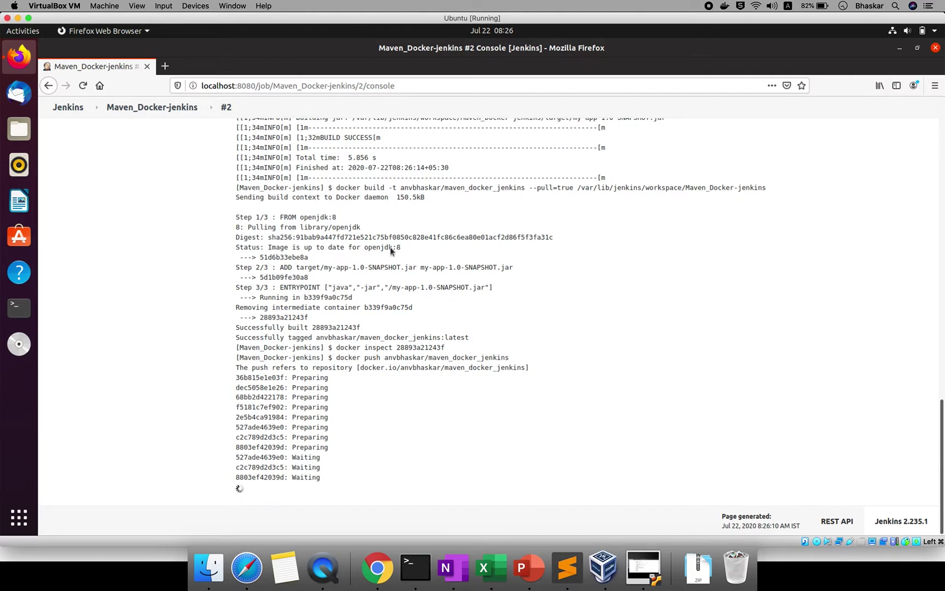
{"action": "triple_click", "coordinate": [344, 186]}
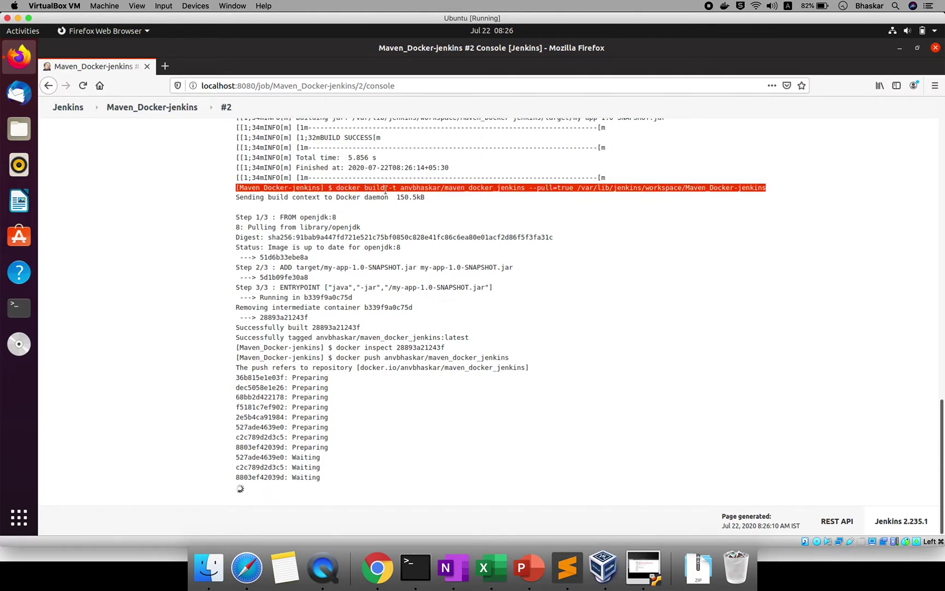
{"action": "left_click", "coordinate": [425, 189]}
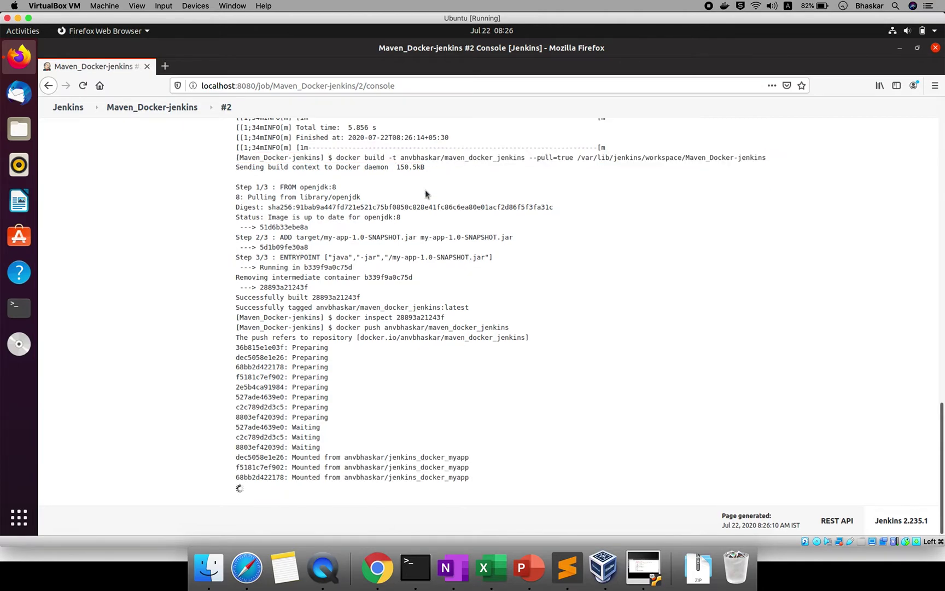
{"action": "double_click", "coordinate": [481, 148]}
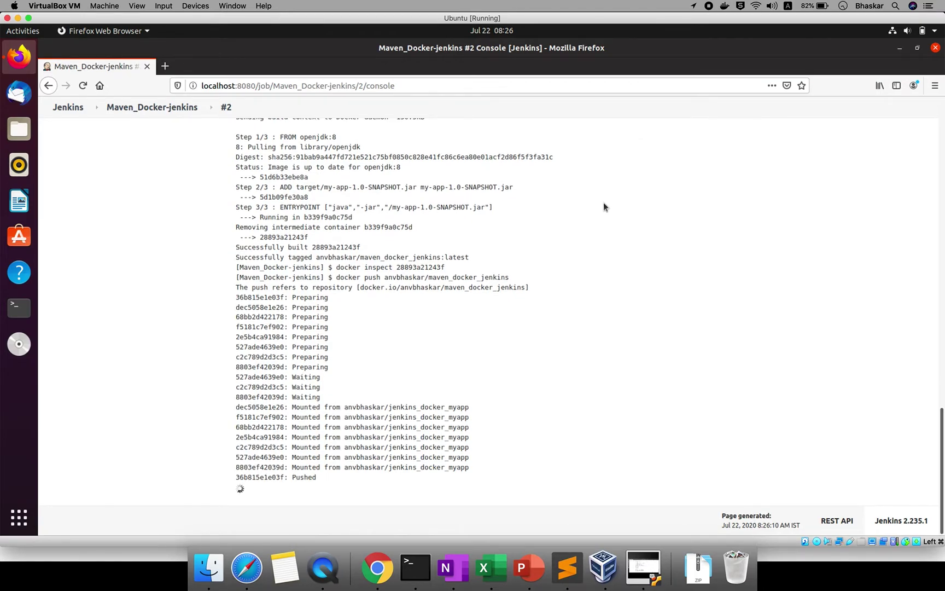
{"action": "scroll", "coordinate": [294, 167], "scroll_direction": "up", "scroll_amount": 1}
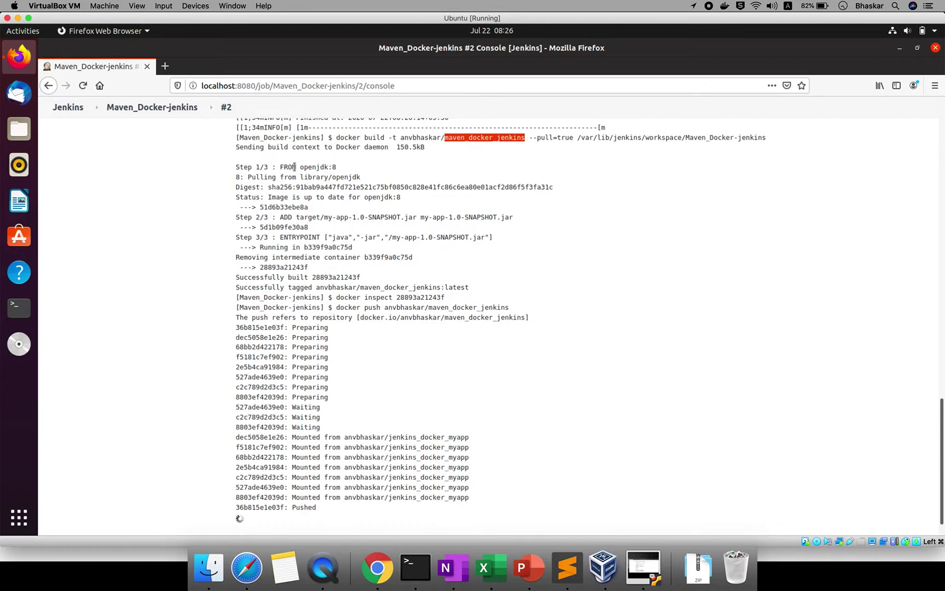
{"action": "left_click_drag", "start_coordinate": [280, 167], "coordinate": [329, 167]}
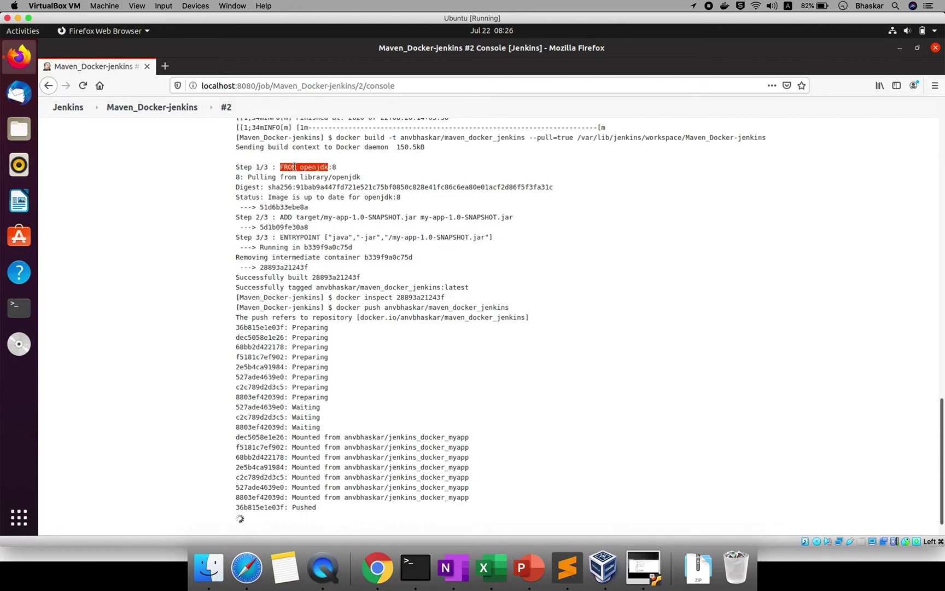
{"action": "triple_click", "coordinate": [293, 196]}
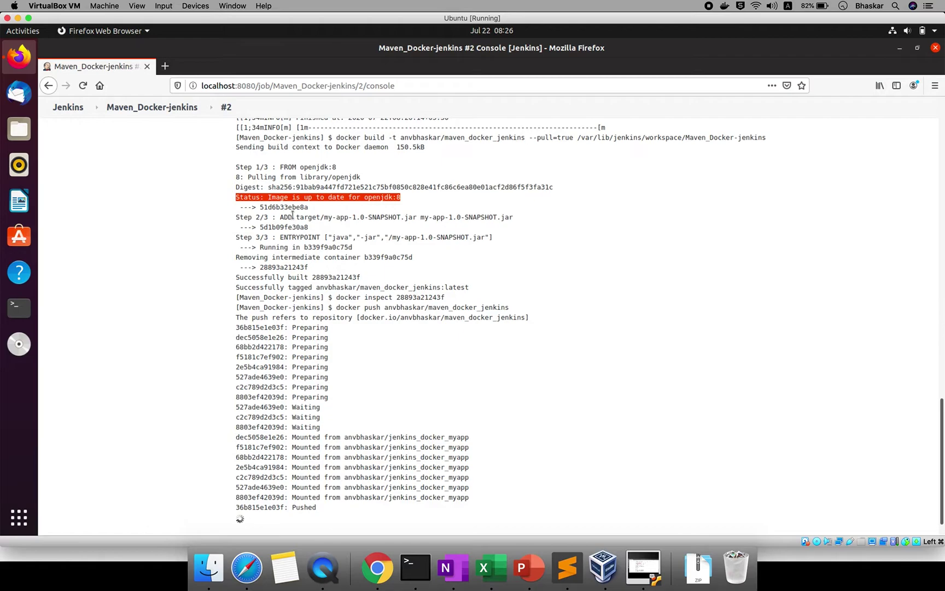
{"action": "triple_click", "coordinate": [292, 217]}
{"action": "double_click", "coordinate": [292, 227]}
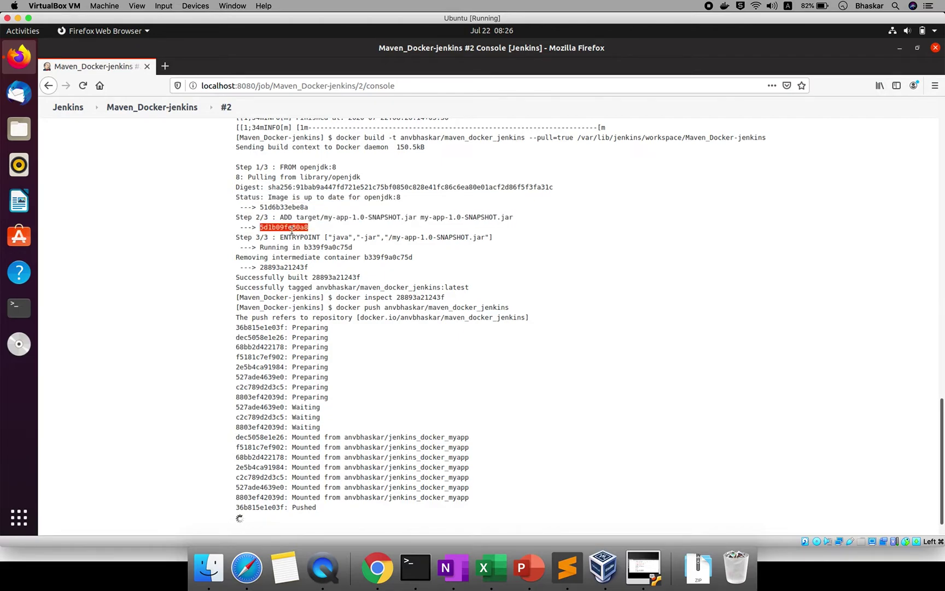
Step: Review the Docker image push log down to the final status lines of build #2's console output
{"action": "left_click", "coordinate": [289, 325]}
{"action": "double_click", "coordinate": [289, 325]}
{"action": "left_click", "coordinate": [289, 325]}
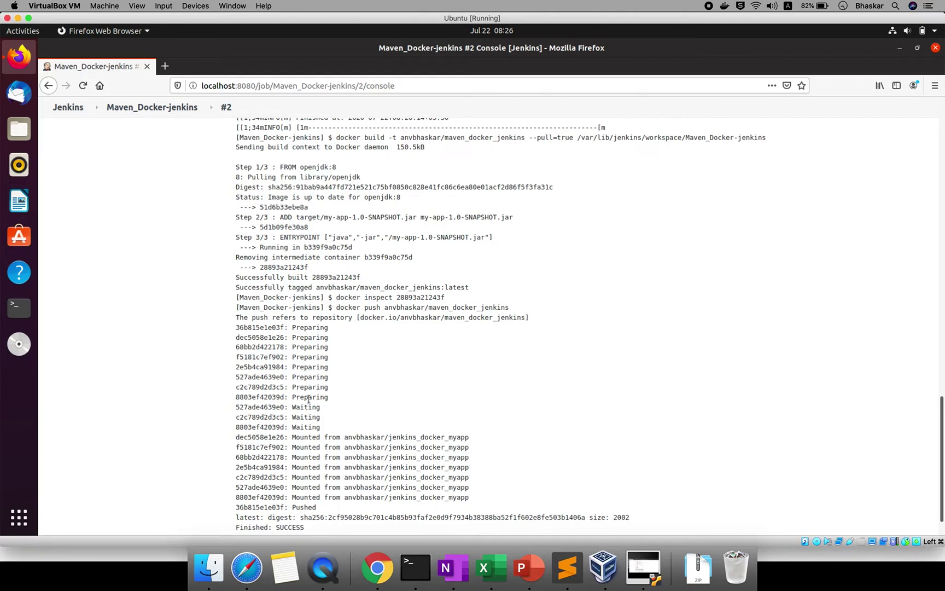
{"action": "scroll", "coordinate": [310, 399], "scroll_direction": "down", "scroll_amount": 2}
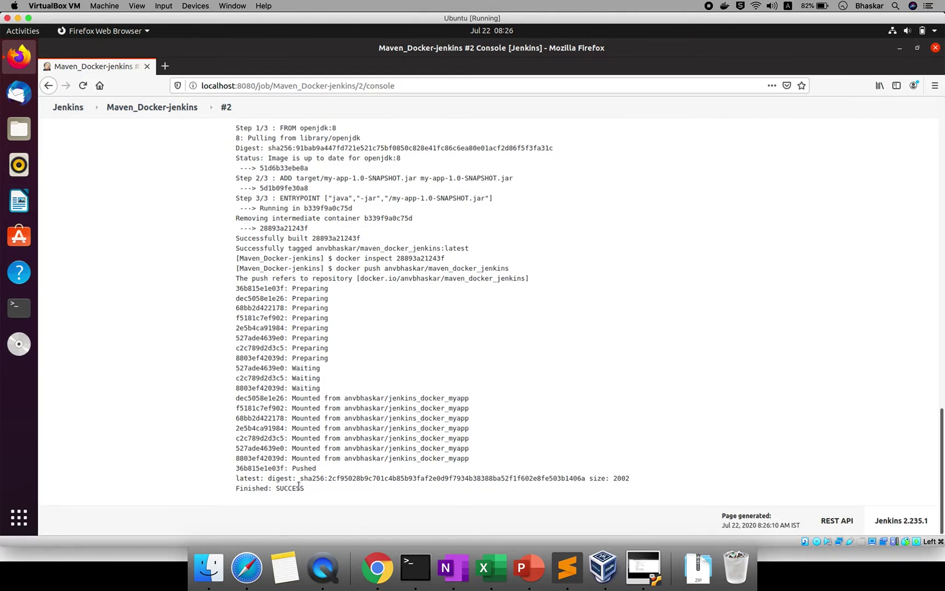
{"action": "double_click", "coordinate": [305, 468]}
{"action": "left_click", "coordinate": [378, 568]}
{"action": "key", "text": "super+n"}
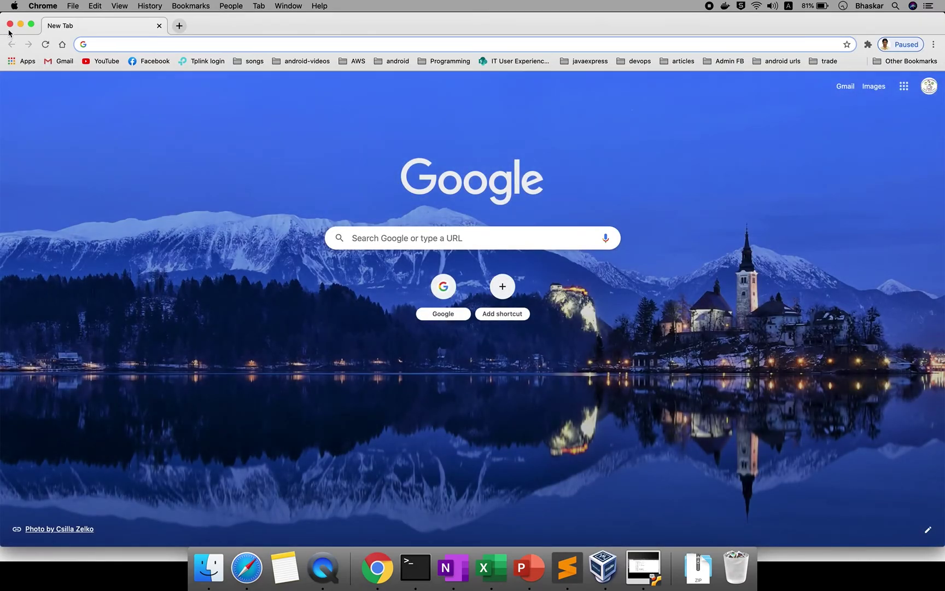
{"action": "left_click", "coordinate": [10, 23]}
Step: Switch to Safari, refresh the Docker Hub repository list, and open maven_docker_jenkins to check its tags and push command
{"action": "left_click", "coordinate": [247, 568]}
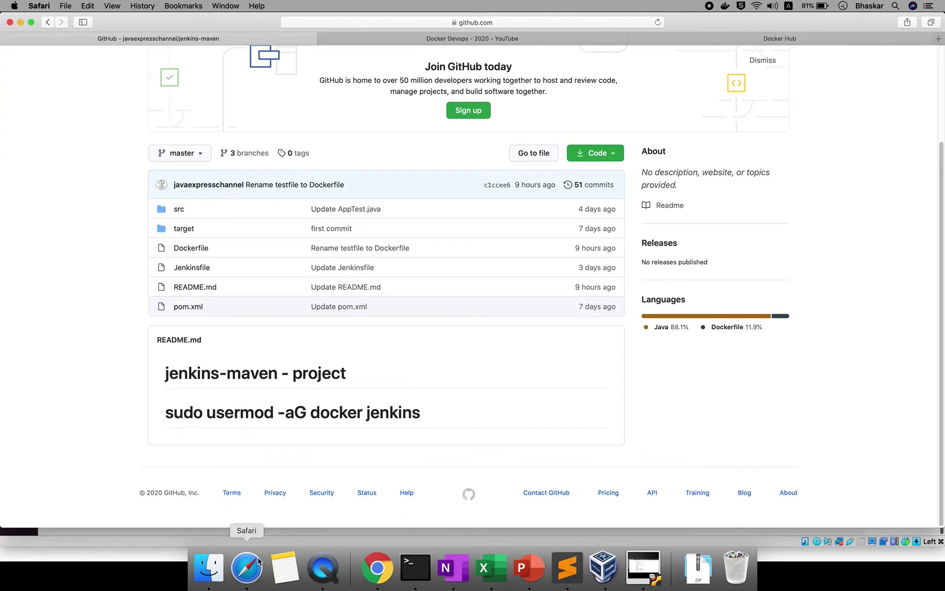
{"action": "left_click", "coordinate": [727, 38]}
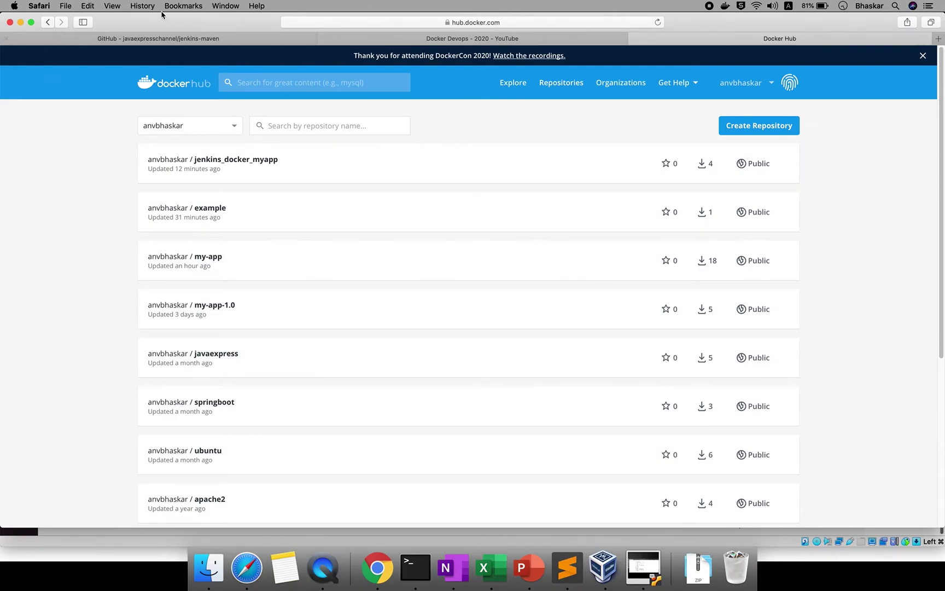
{"action": "left_click", "coordinate": [658, 22]}
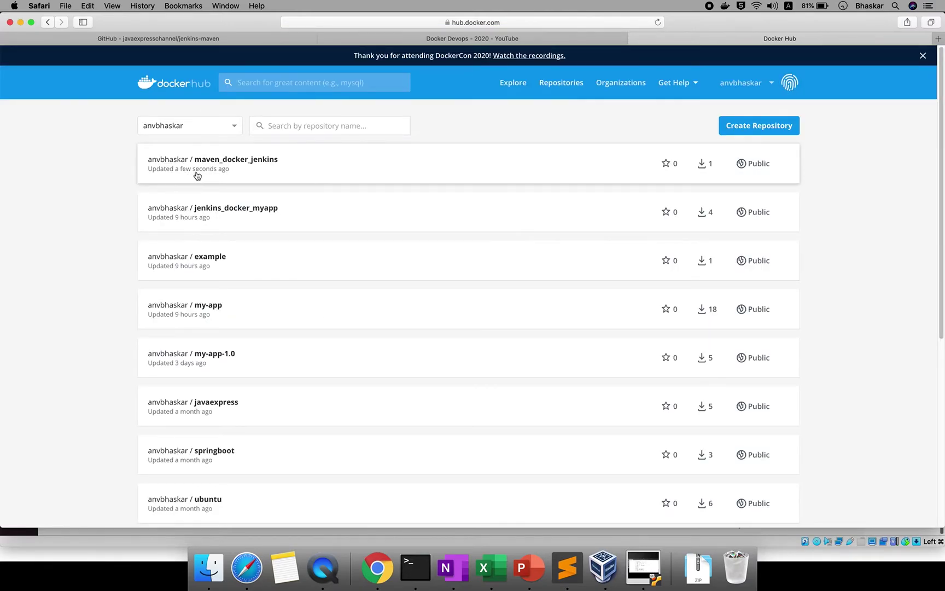
{"action": "left_click", "coordinate": [235, 172]}
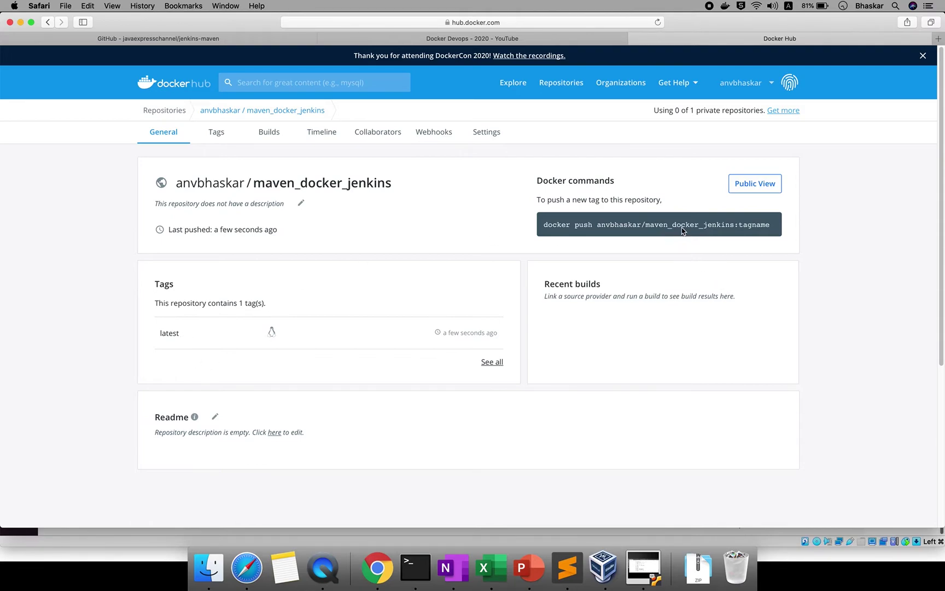
{"action": "triple_click", "coordinate": [684, 227]}
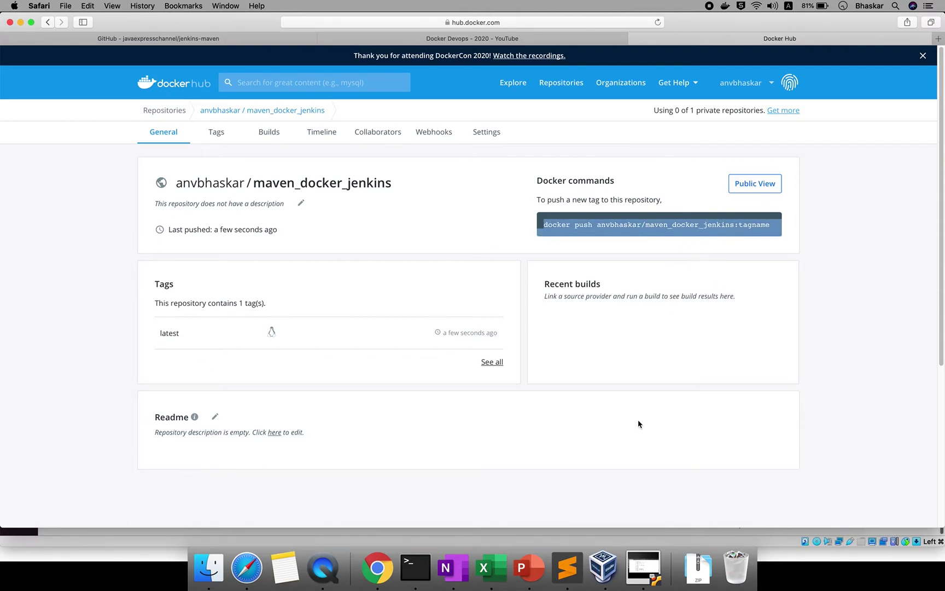
Step: Back in Jenkins, append ":${BUILD_NUMBER}" to the Docker Build and Publish repository name, save the Maven_Docker-jenkins job, and run a new build
{"action": "left_click", "coordinate": [643, 558]}
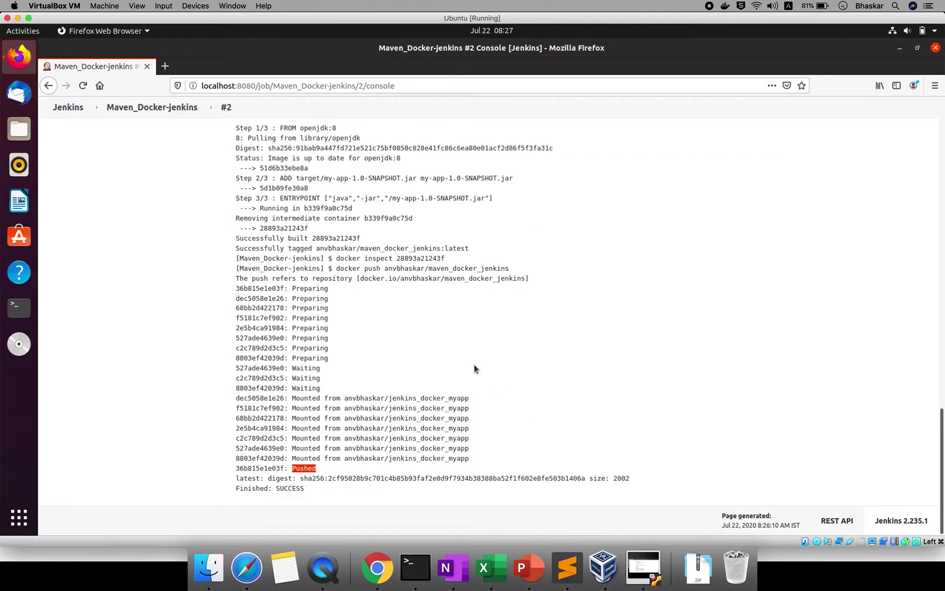
{"action": "left_click", "coordinate": [146, 110]}
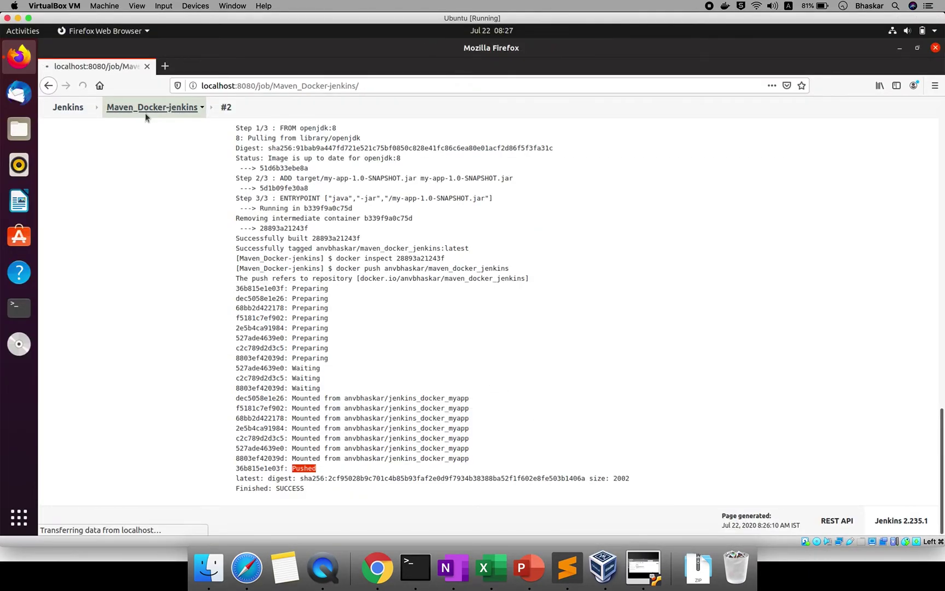
{"action": "left_click", "coordinate": [76, 266]}
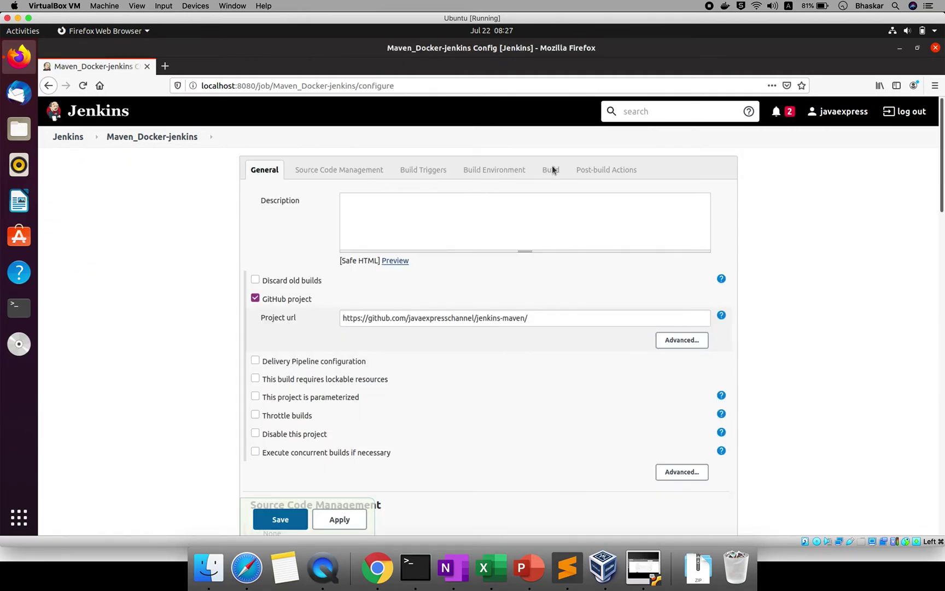
{"action": "left_click", "coordinate": [559, 171]}
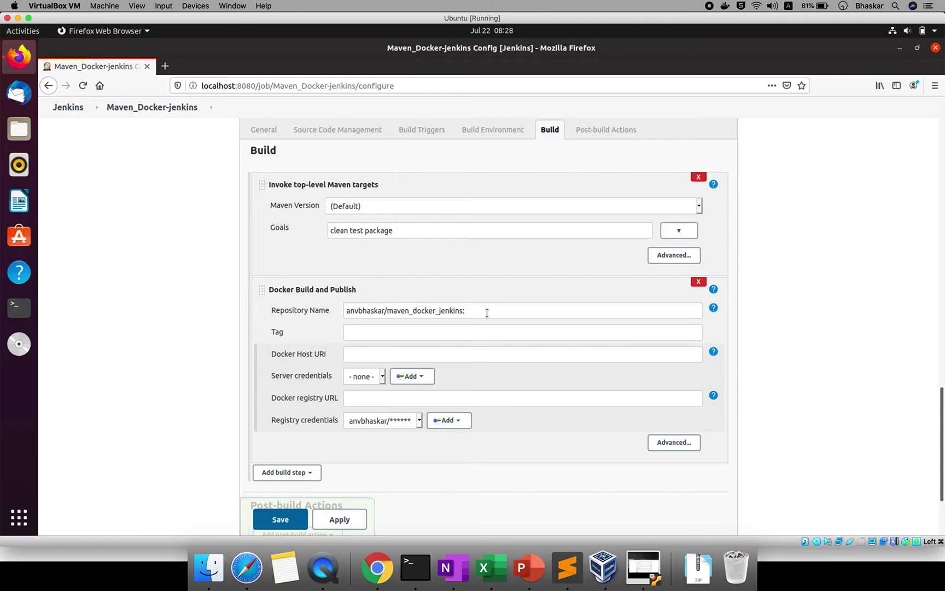
{"action": "type", "text": "${BUILD_NUMBER}"}
{"action": "left_click", "coordinate": [286, 520]}
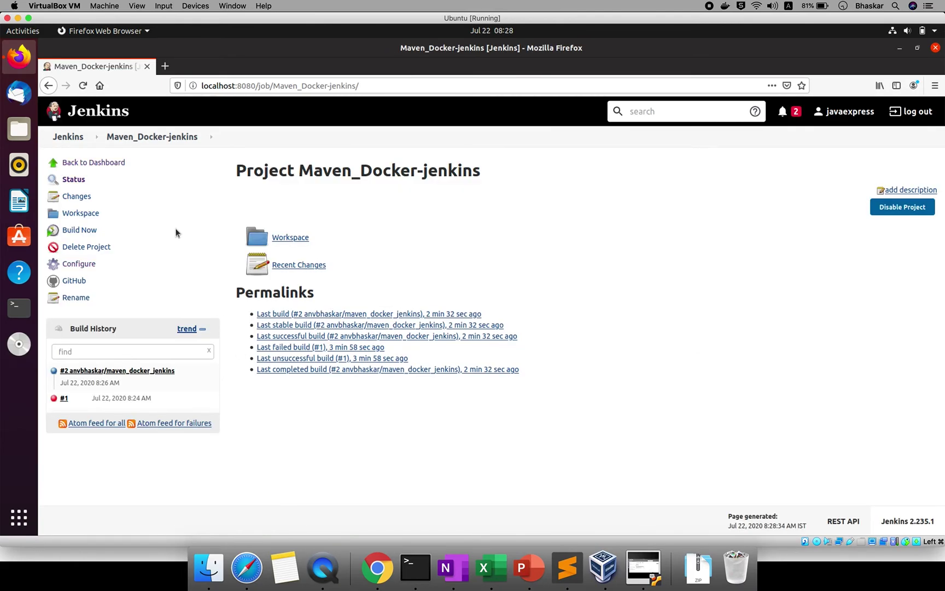
{"action": "left_click", "coordinate": [82, 230]}
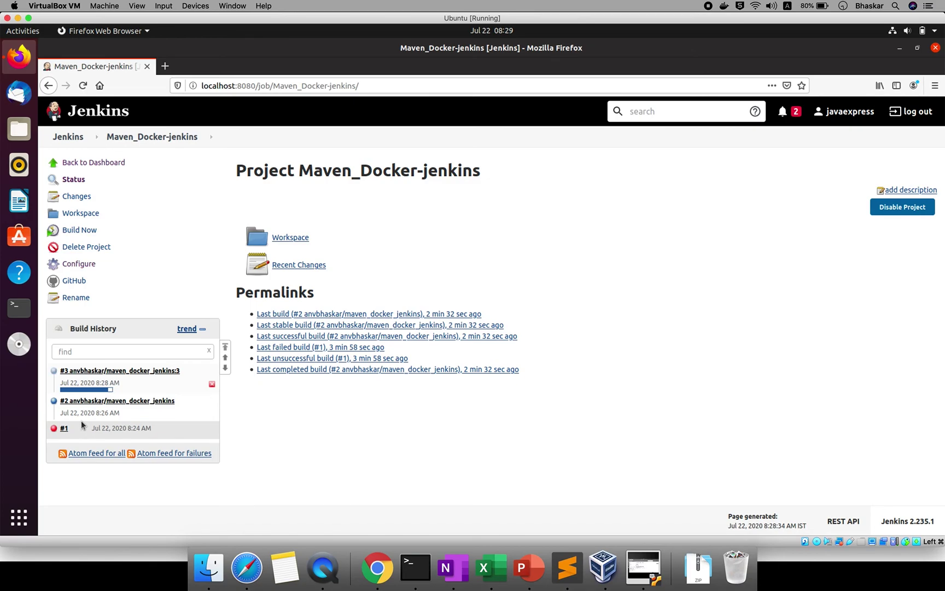
Step: Open build #3's console output and review the log through the Docker push to its final status line
{"action": "left_click", "coordinate": [102, 372]}
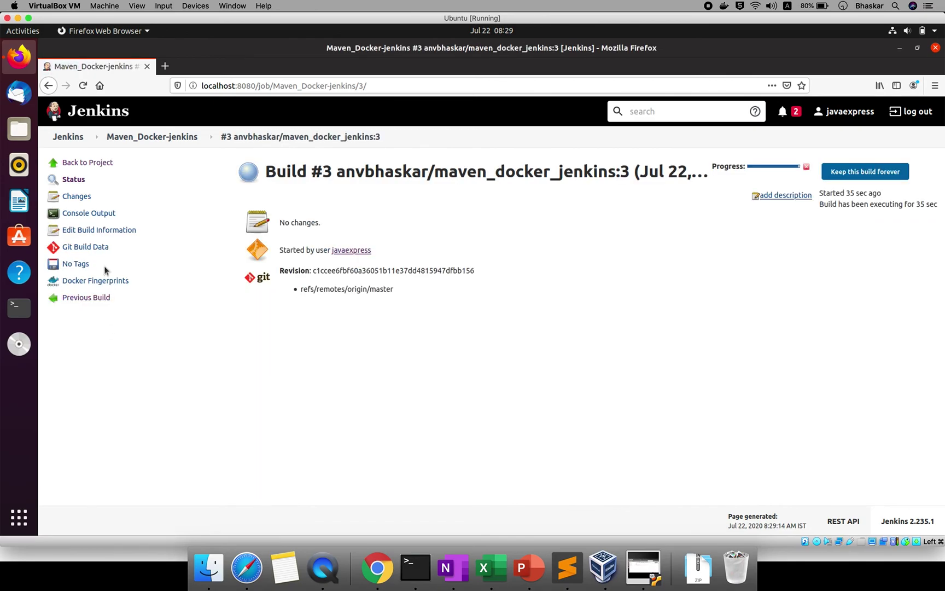
{"action": "left_click", "coordinate": [90, 213]}
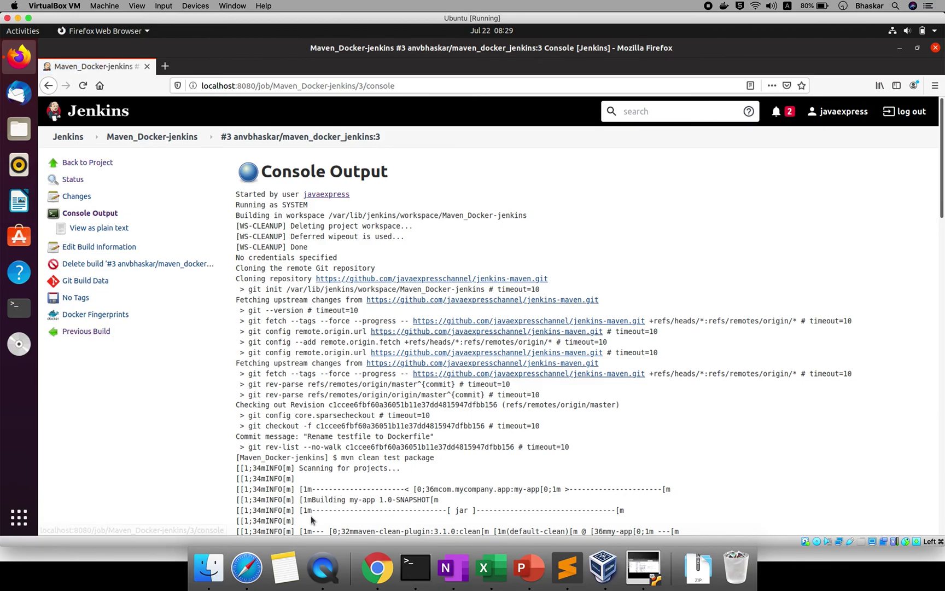
{"action": "scroll", "coordinate": [311, 515], "scroll_direction": "down", "scroll_amount": 2}
{"action": "scroll", "coordinate": [311, 516], "scroll_direction": "down", "scroll_amount": 2}
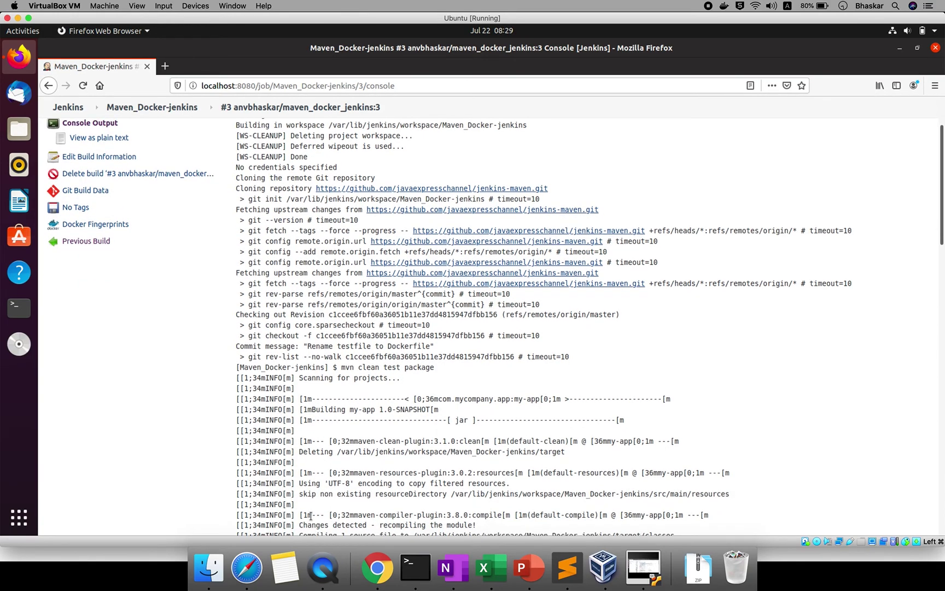
{"action": "scroll", "coordinate": [313, 520], "scroll_direction": "down", "scroll_amount": 20}
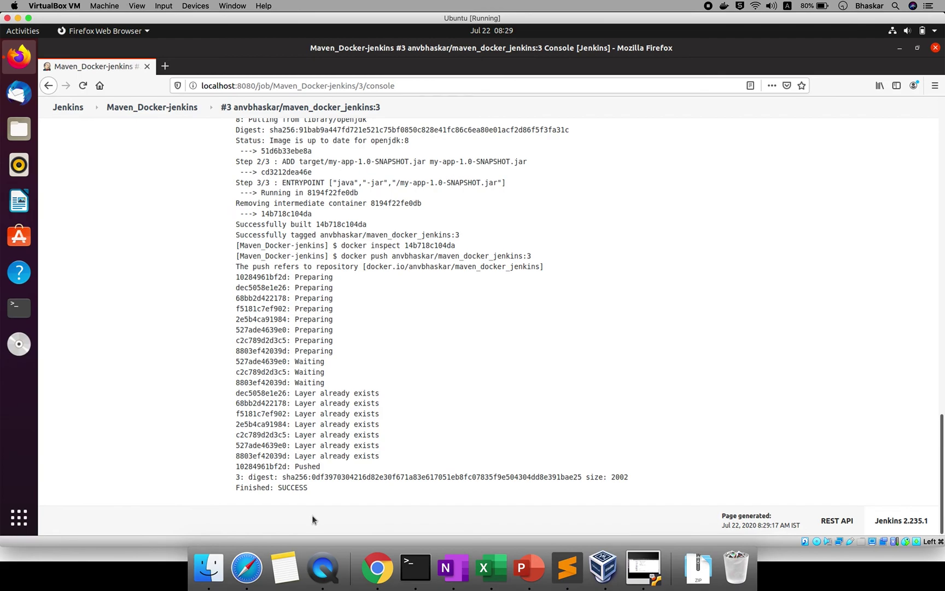
Step: Switch to Safari, refresh the maven_docker_jenkins repository page on Docker Hub, check the tag for build 3, and return to the Jenkins console output
{"action": "left_click", "coordinate": [246, 579]}
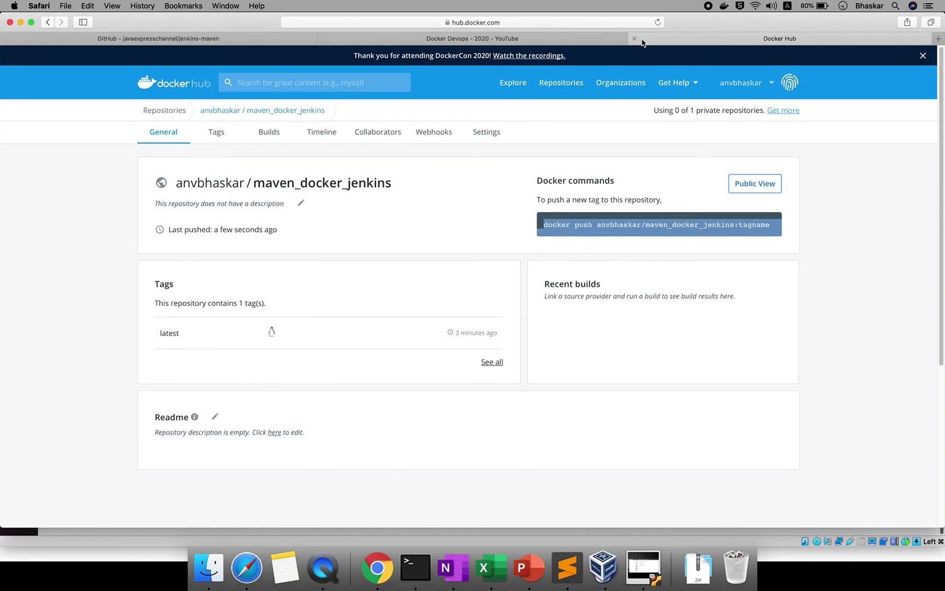
{"action": "left_click", "coordinate": [657, 22]}
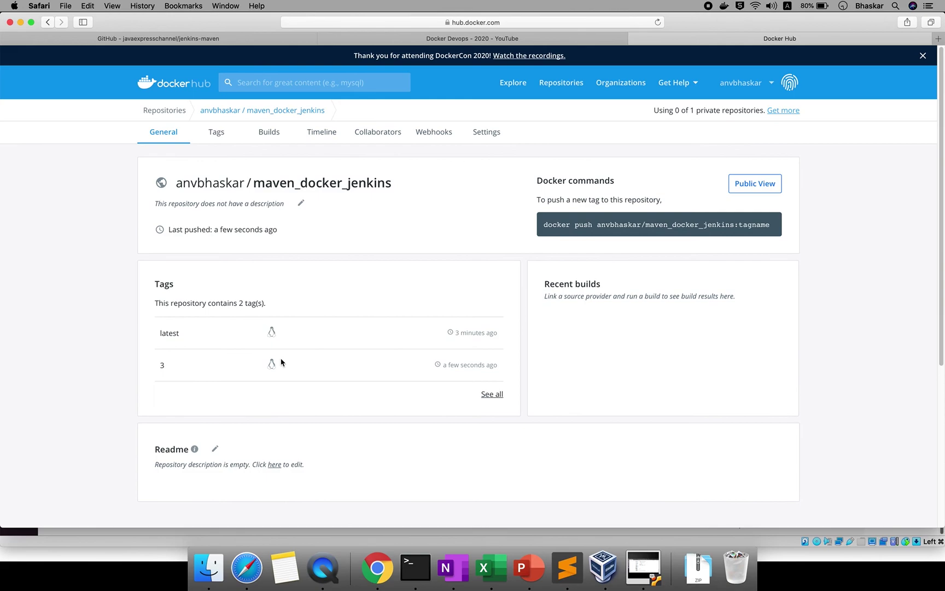
{"action": "triple_click", "coordinate": [162, 366]}
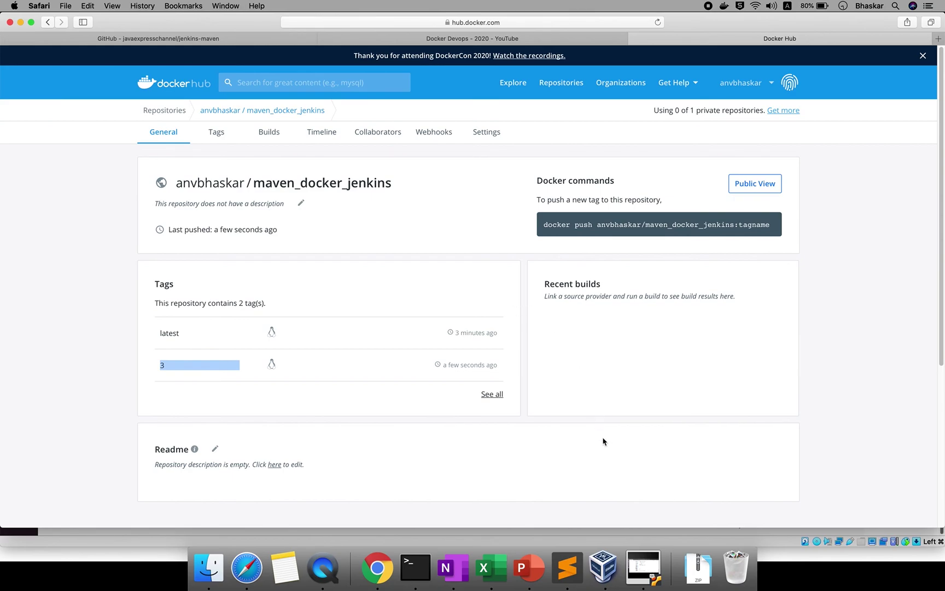
{"action": "left_click", "coordinate": [633, 570]}
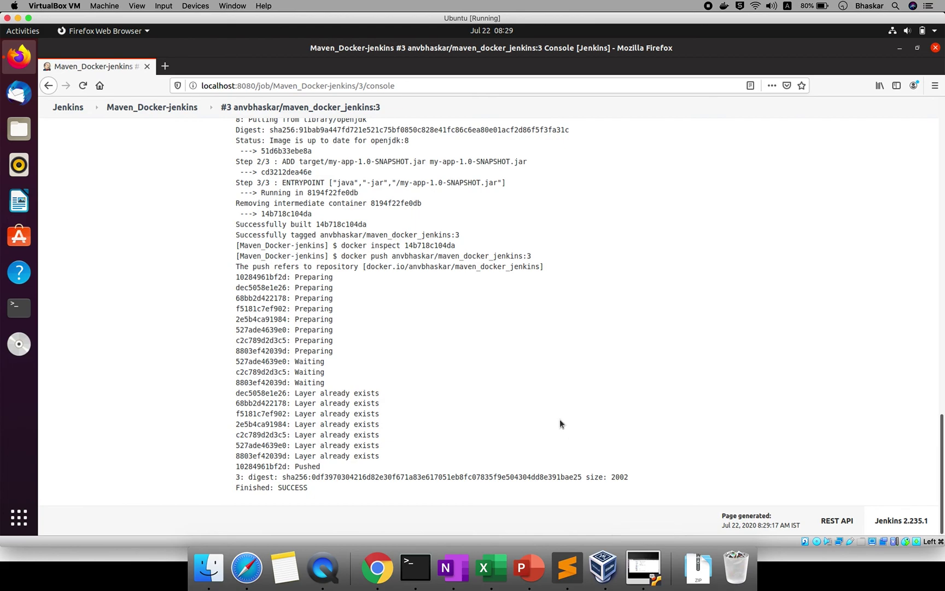
Step: In Safari, show the jenkins-maven GitHub repository and examine the "sudo usermod -aG docker jenkins" command in its README
{"action": "left_click", "coordinate": [246, 568]}
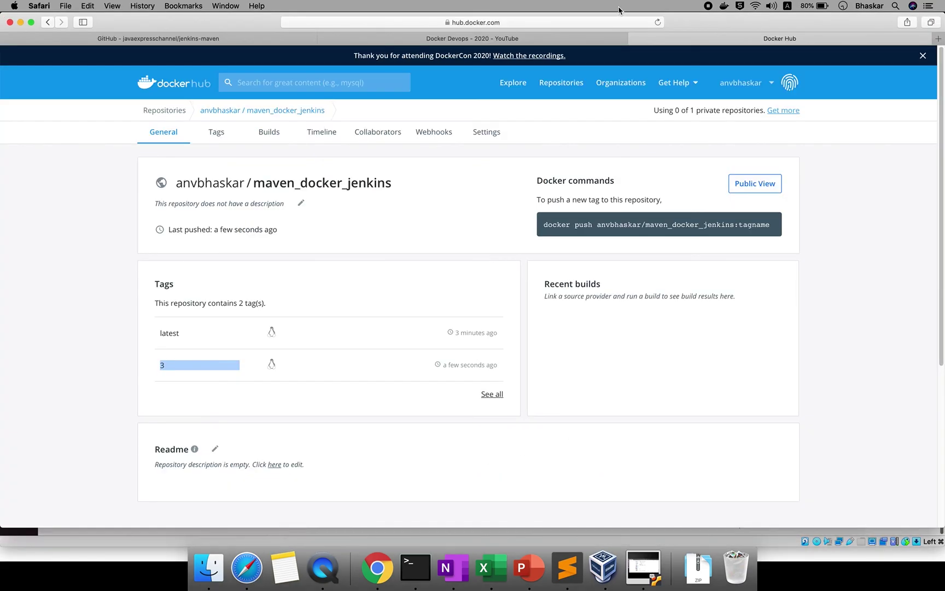
{"action": "left_click", "coordinate": [217, 43]}
{"action": "triple_click", "coordinate": [205, 409]}
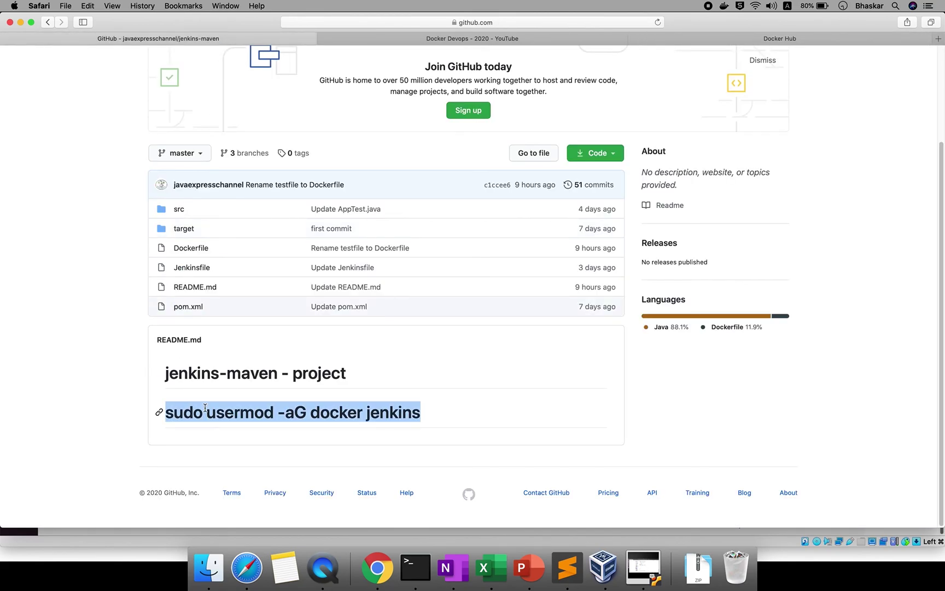
{"action": "double_click", "coordinate": [230, 412]}
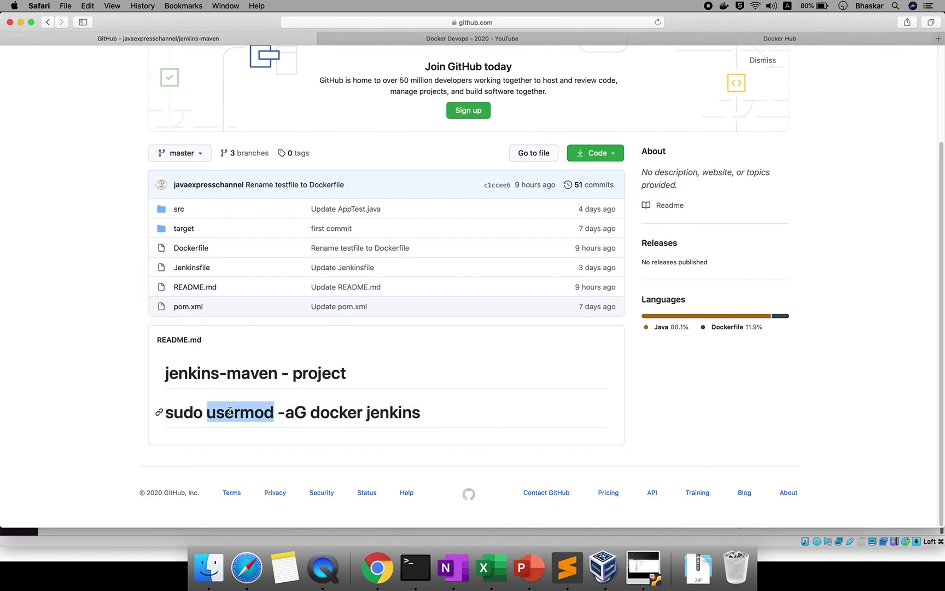
{"action": "left_click", "coordinate": [230, 412]}
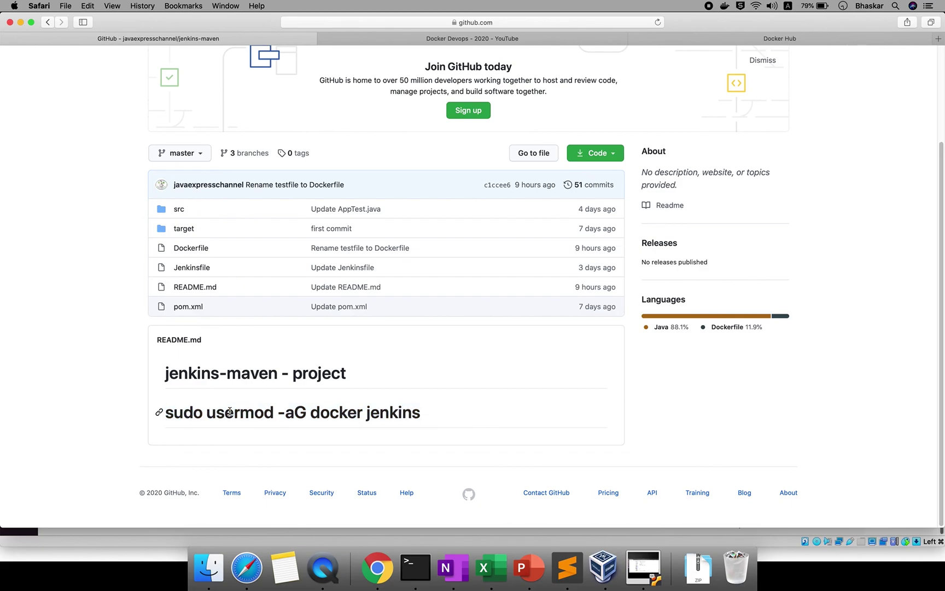